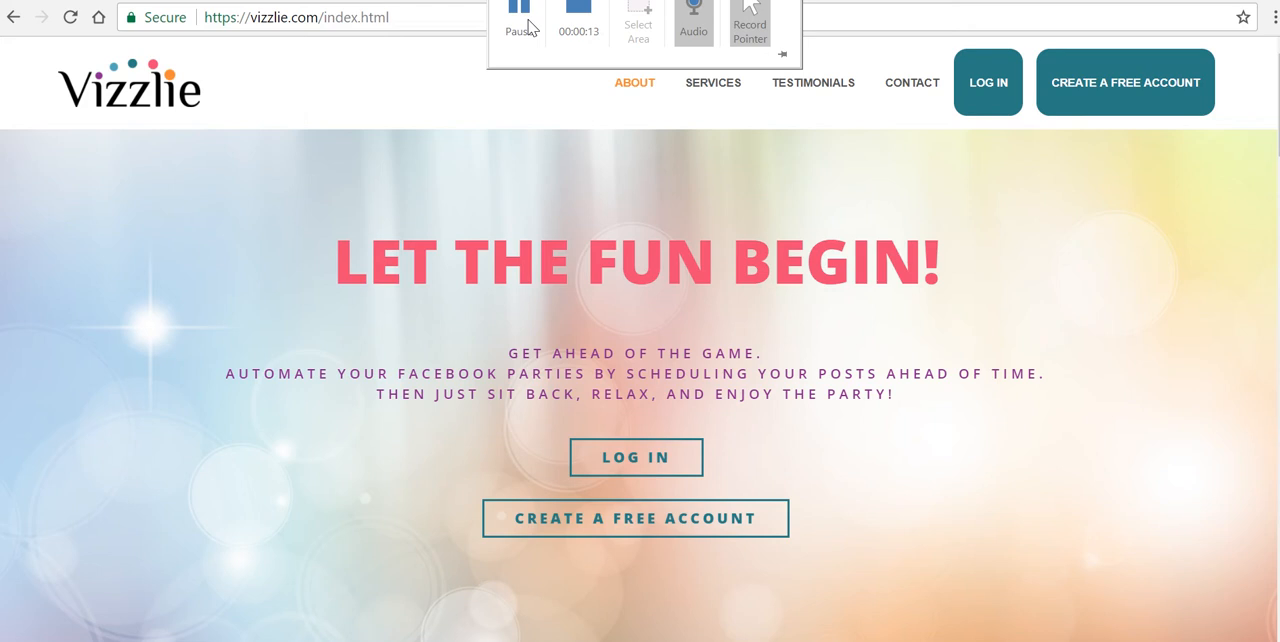
Step: Log in to the Vizzlie account and open the Facebook templates
left_click(990, 84)
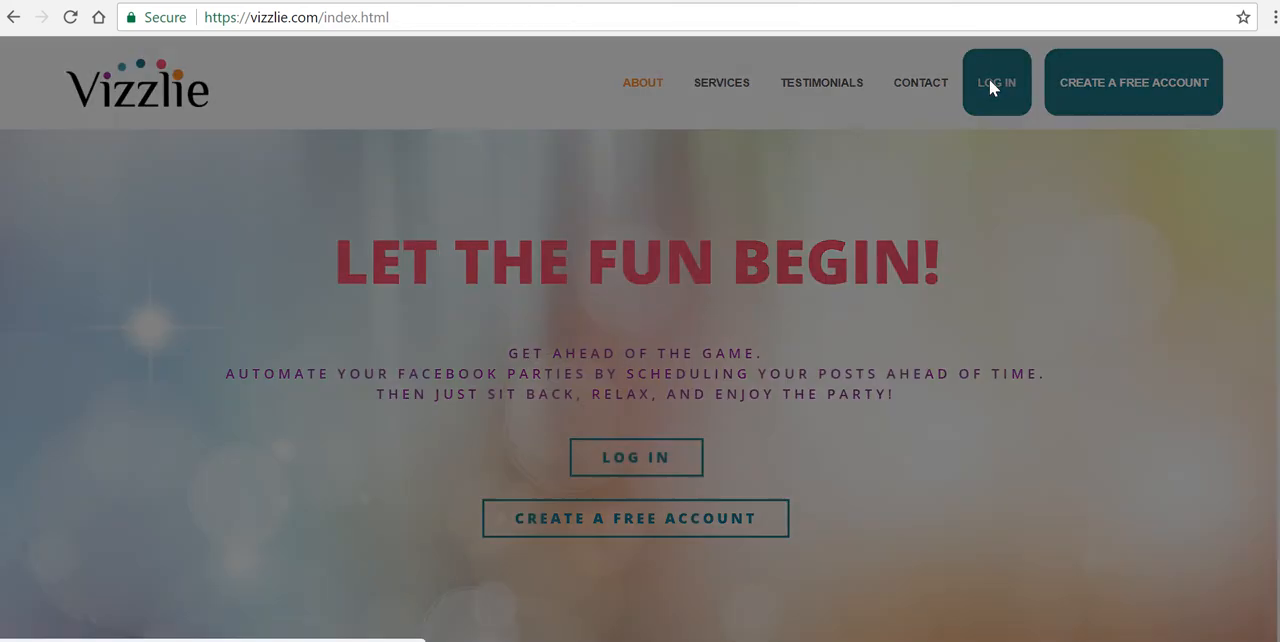
left_click(656, 184)
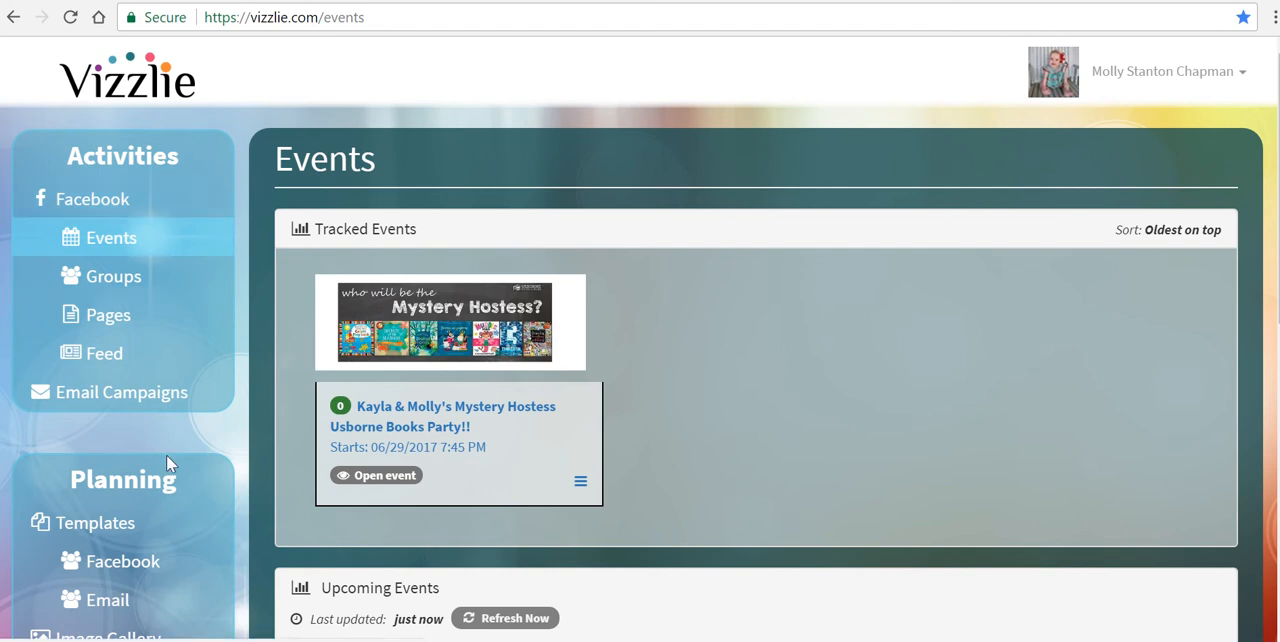
left_click(122, 567)
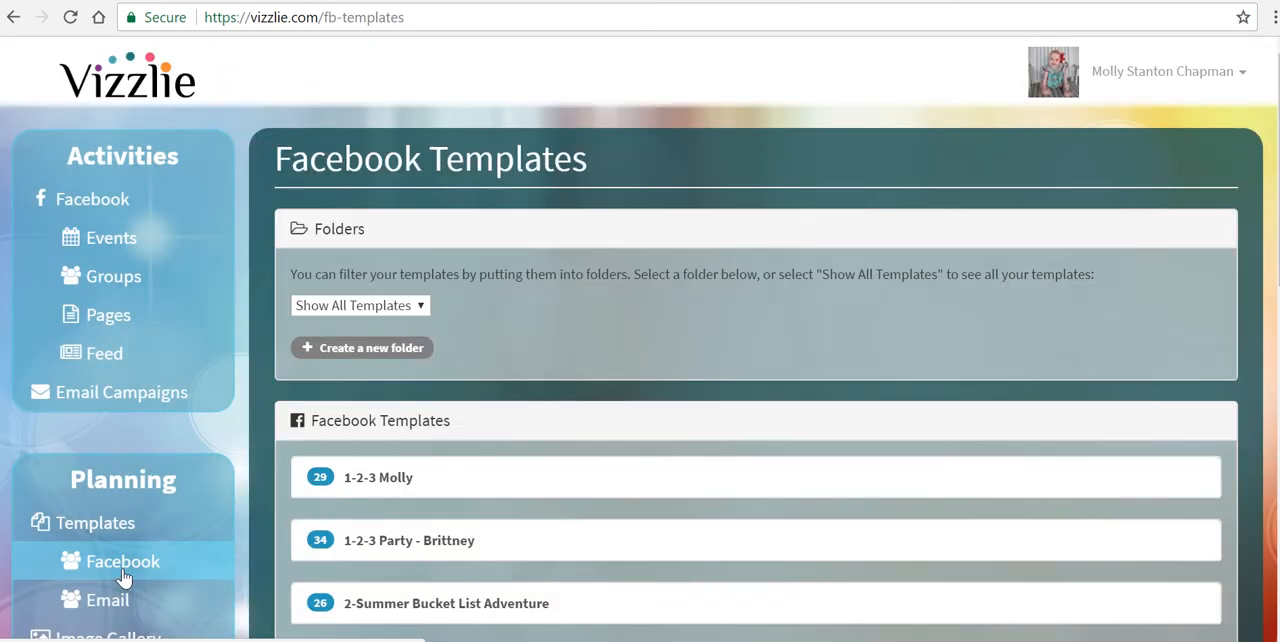
Step: Expand the "Full Baby Shower w/ video" template in the Facebook templates list
scroll(640, 400, "down", 4)
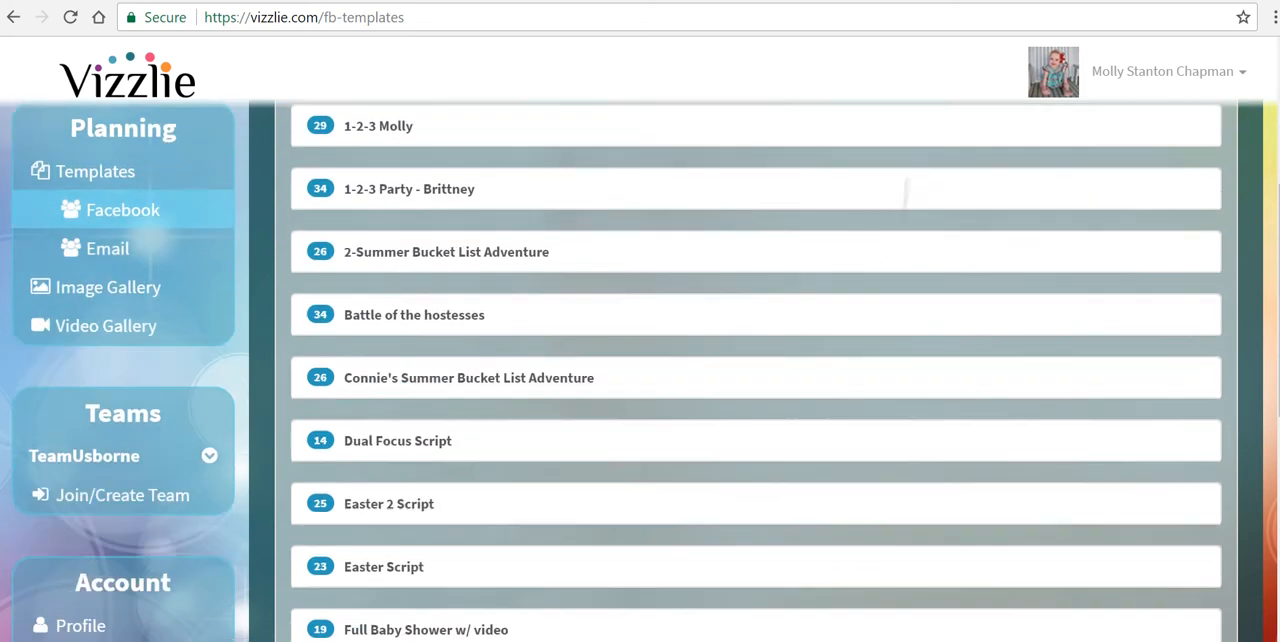
scroll(640, 370, "down", 2)
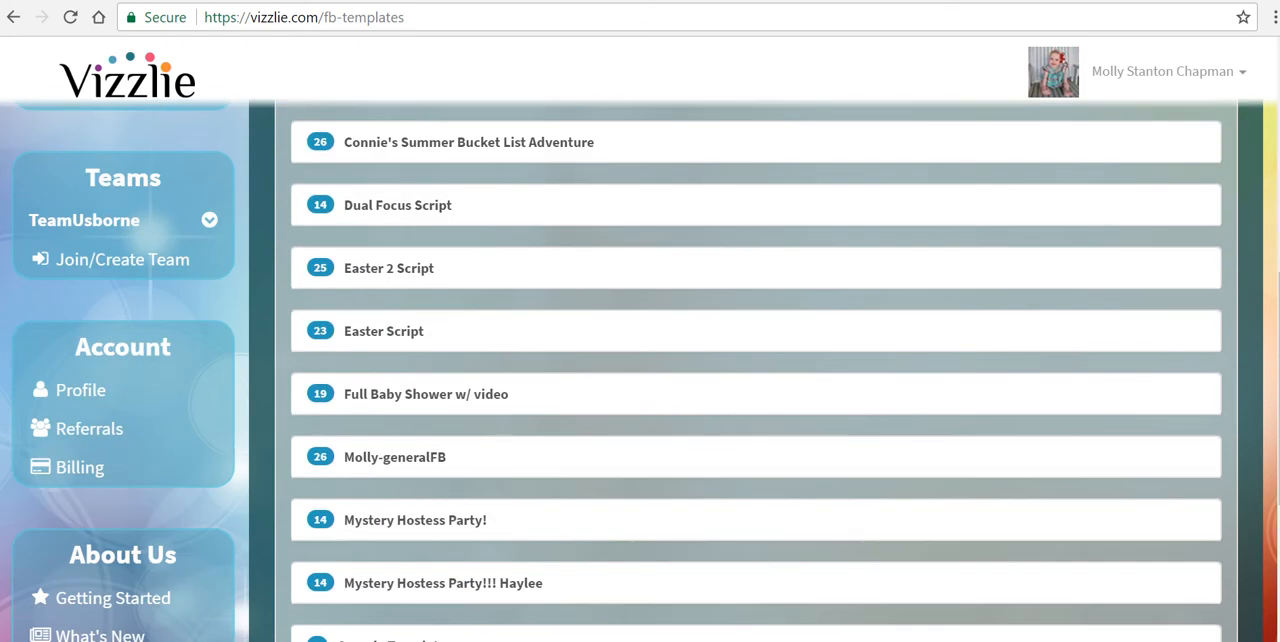
left_click(357, 405)
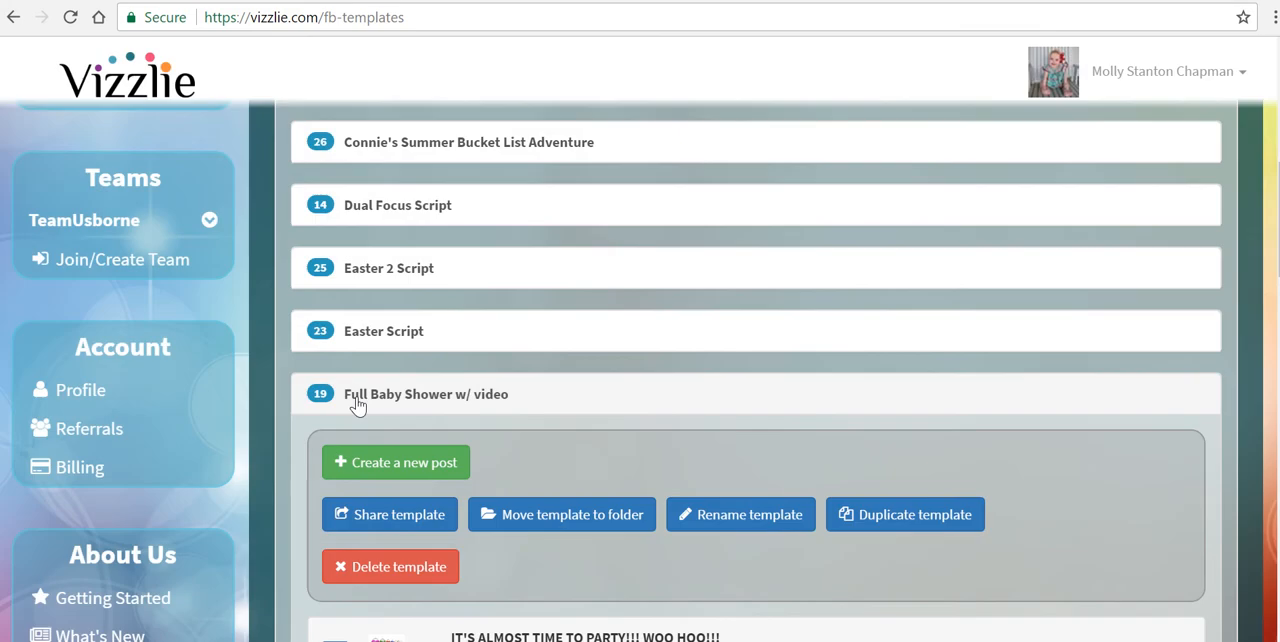
Step: Look through the posts of the "Full Baby Shower w/ video" template, their timing and the options available for a post
scroll(357, 405, "down", 3)
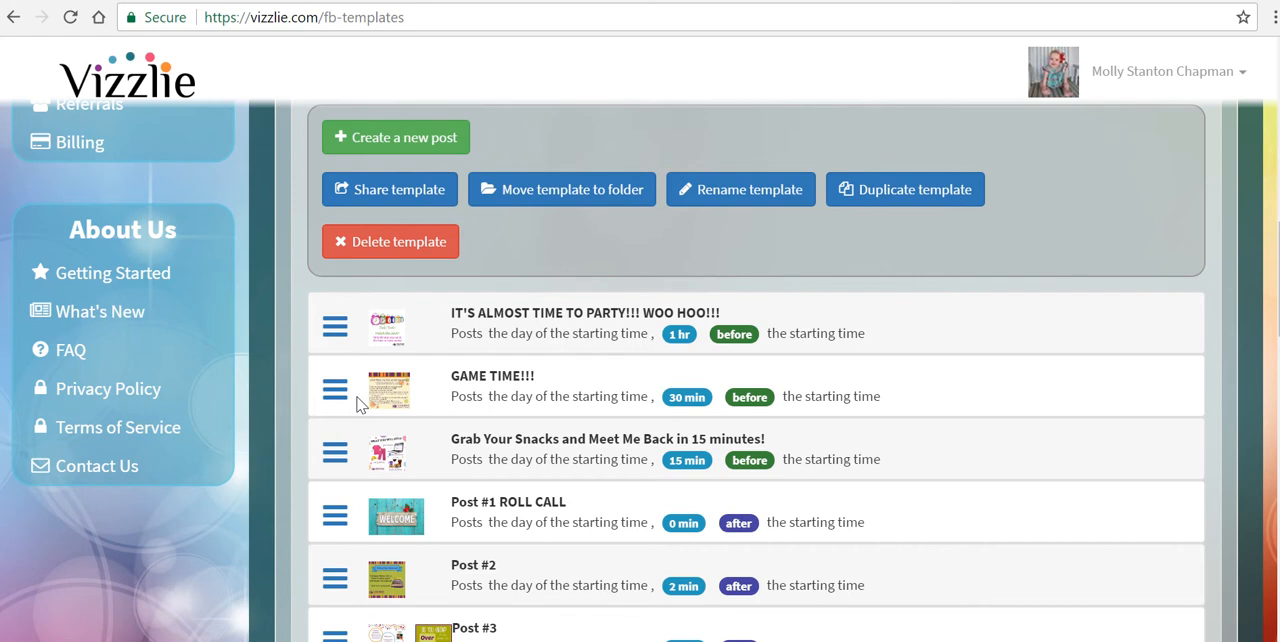
left_click(335, 328)
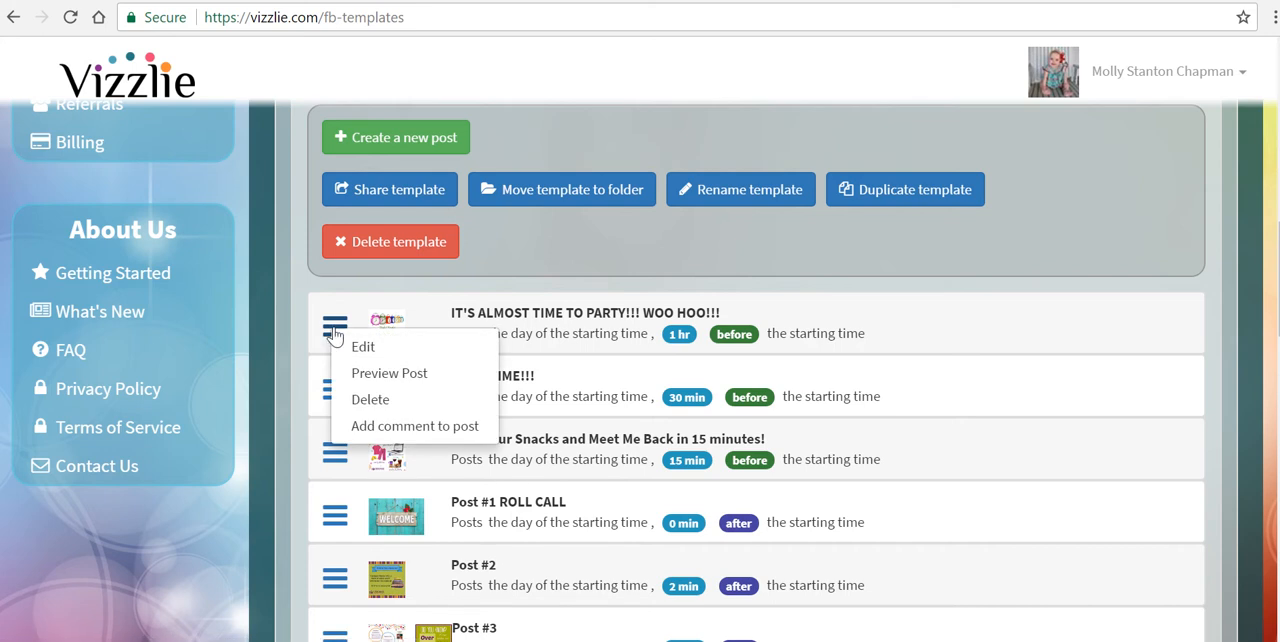
left_click(287, 335)
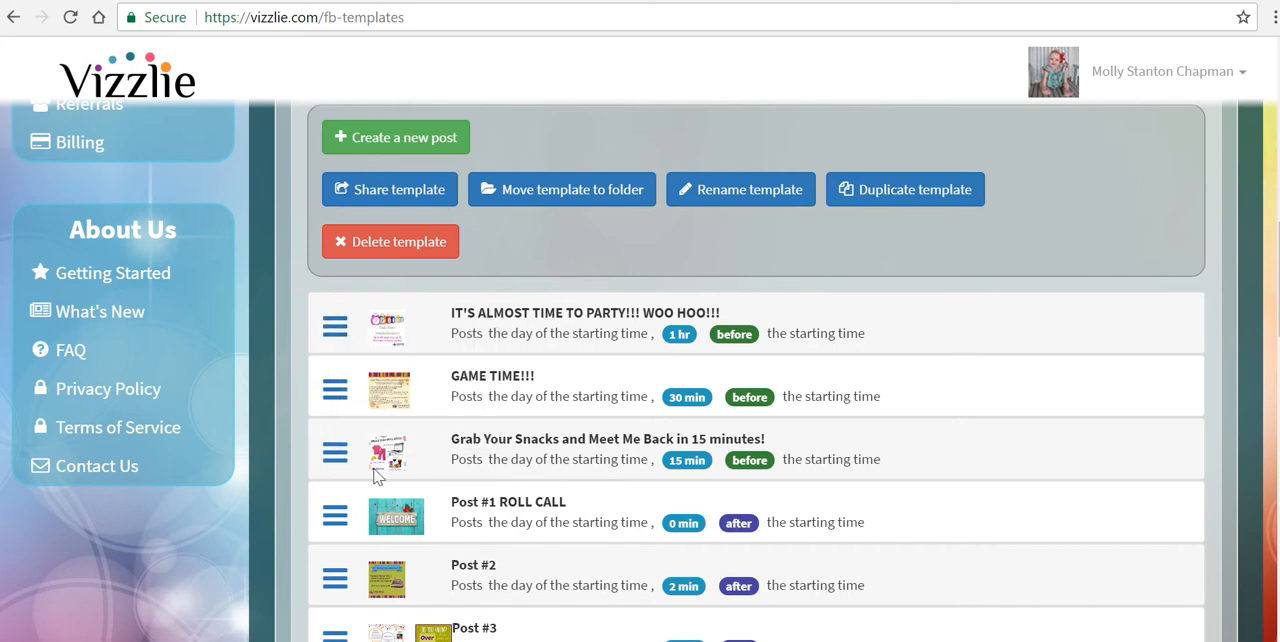
scroll(374, 474, "down", 6)
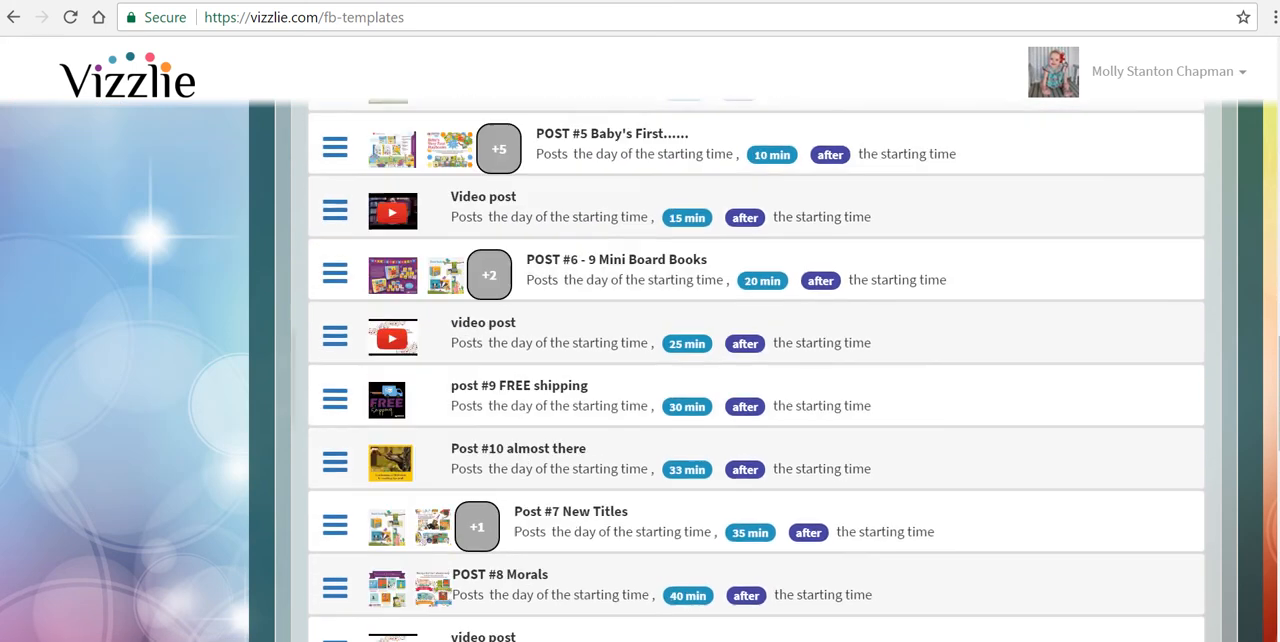
scroll(756, 370, "down", 3)
scroll(756, 370, "up", 7)
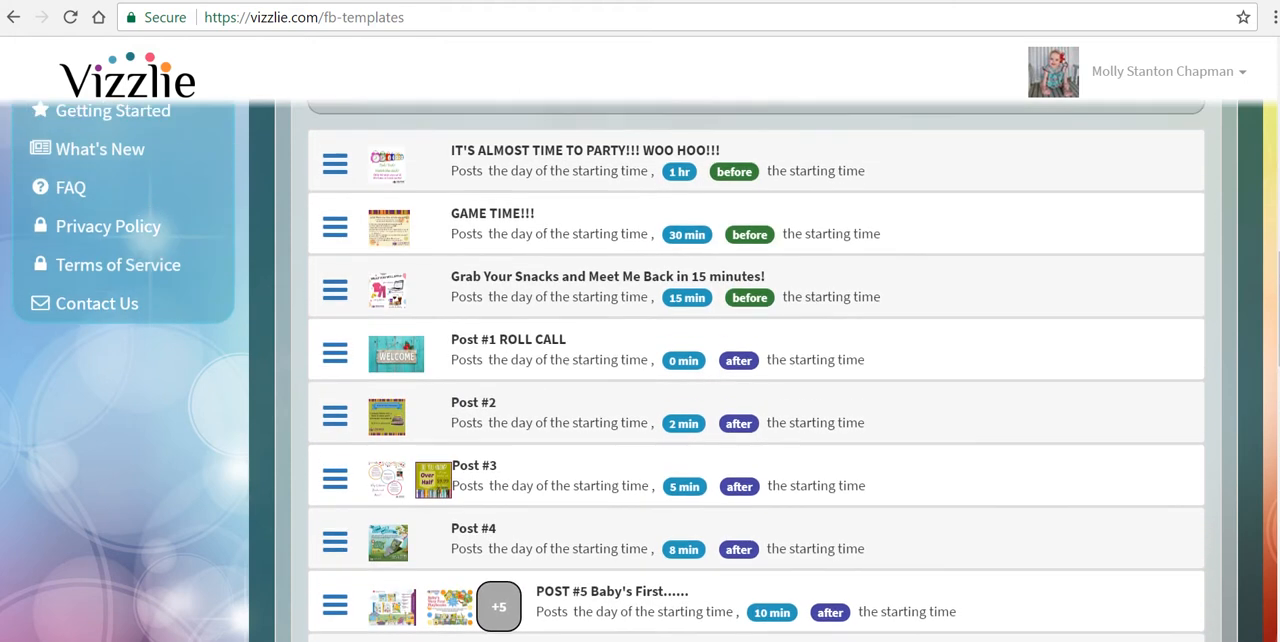
scroll(335, 217, "up", 1)
Step: Open the post "IT'S ALMOST TIME TO PARTY!!! WOO HOO!!!" for editing and choose a time relative to the starting time
left_click(335, 217)
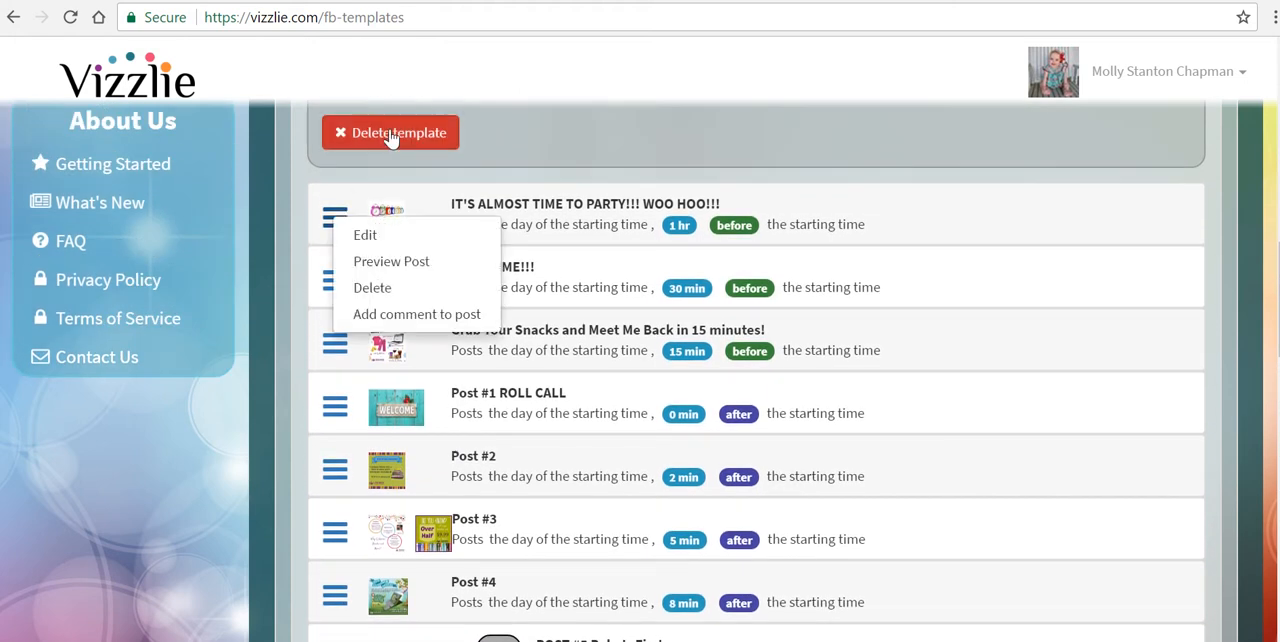
left_click(376, 238)
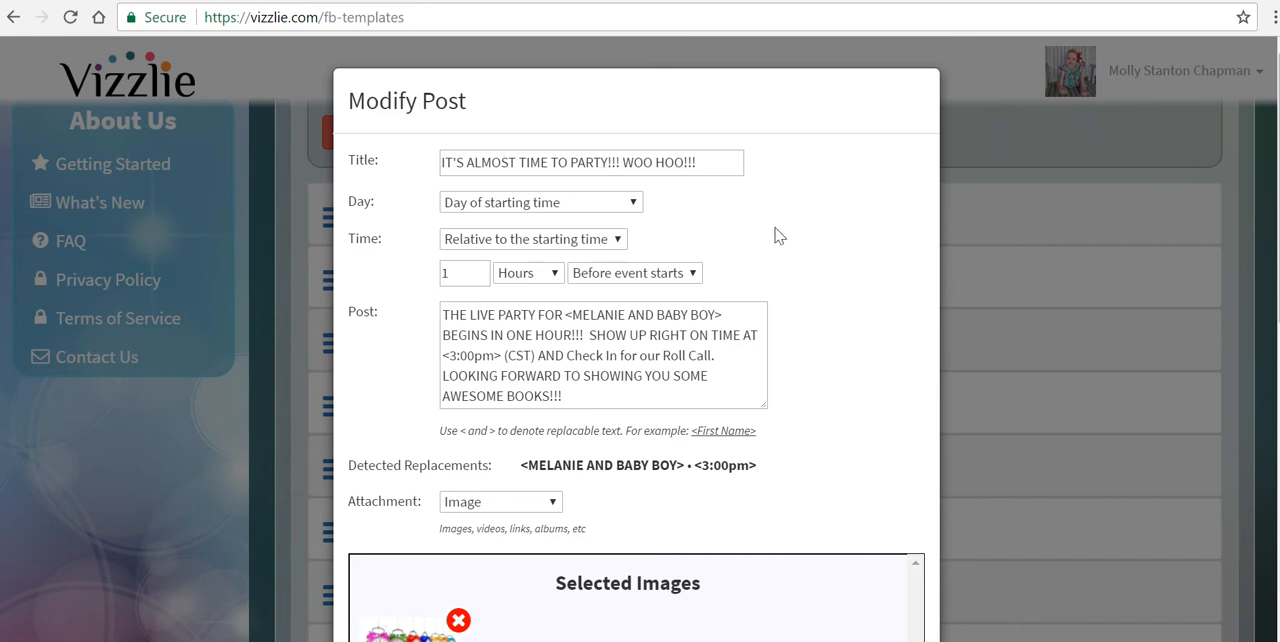
left_click(600, 246)
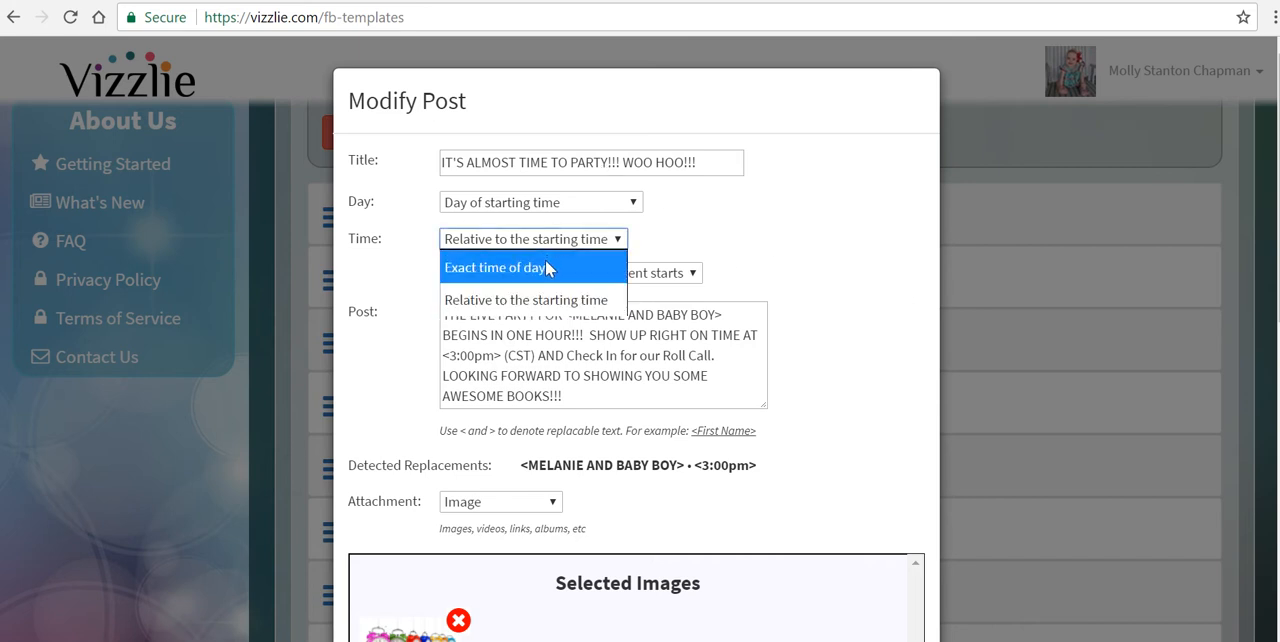
left_click(573, 300)
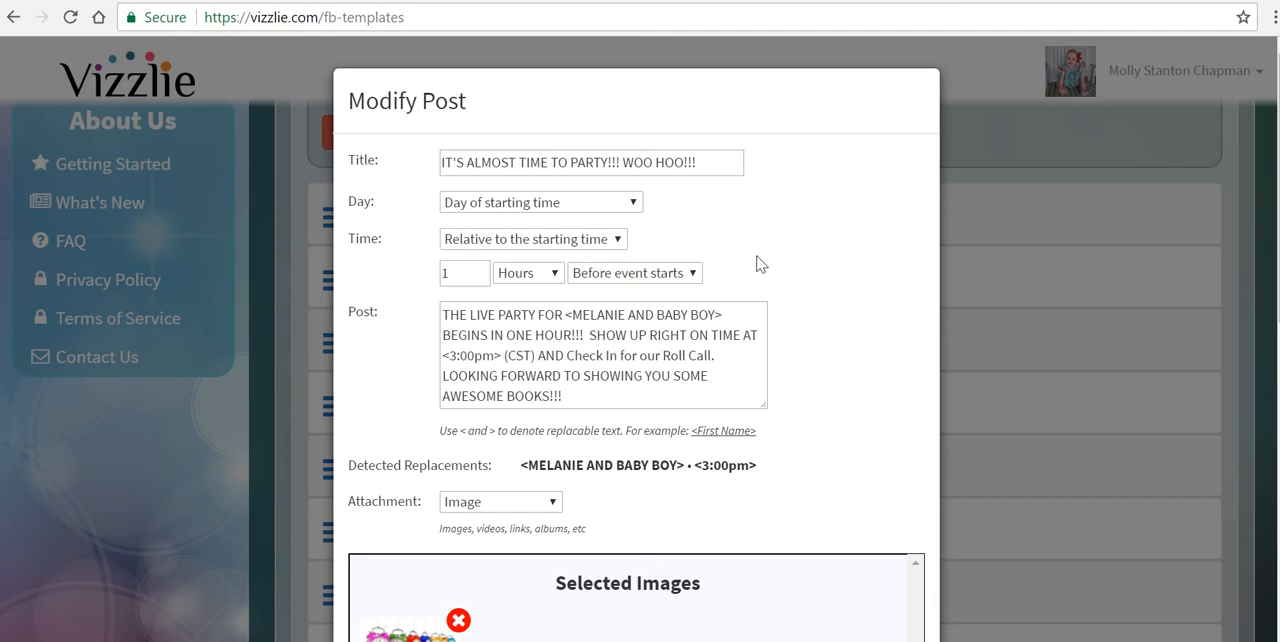
Step: Schedule the post's day as 2 days before the starting time
left_click(589, 205)
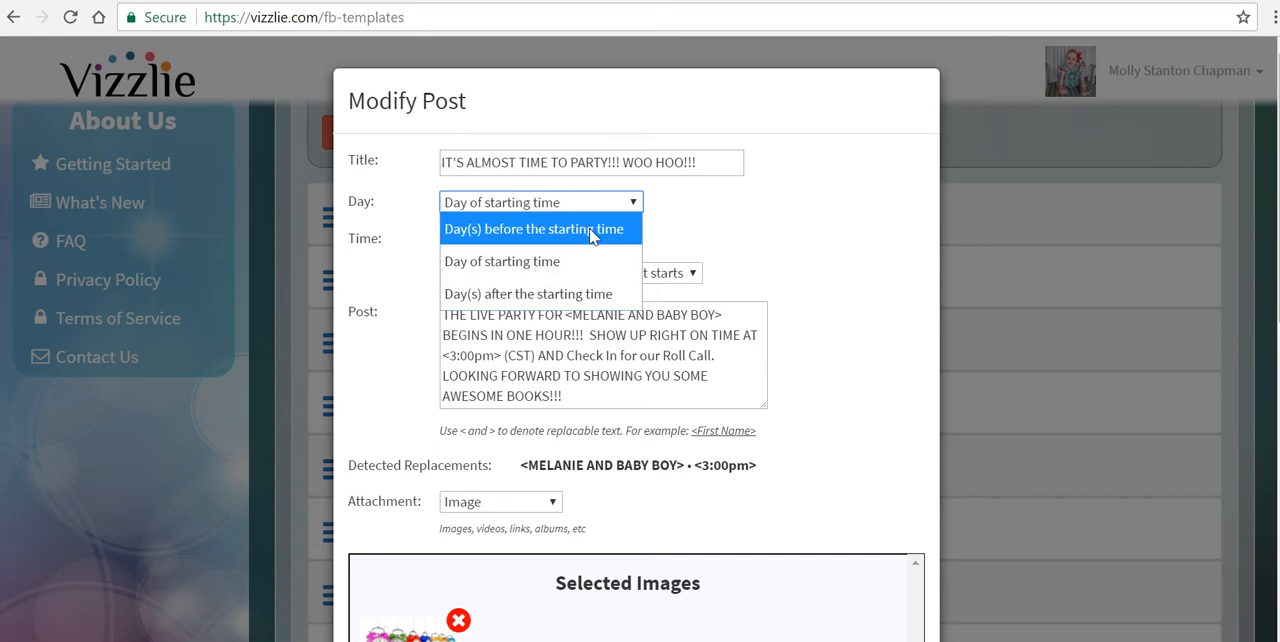
left_click(592, 229)
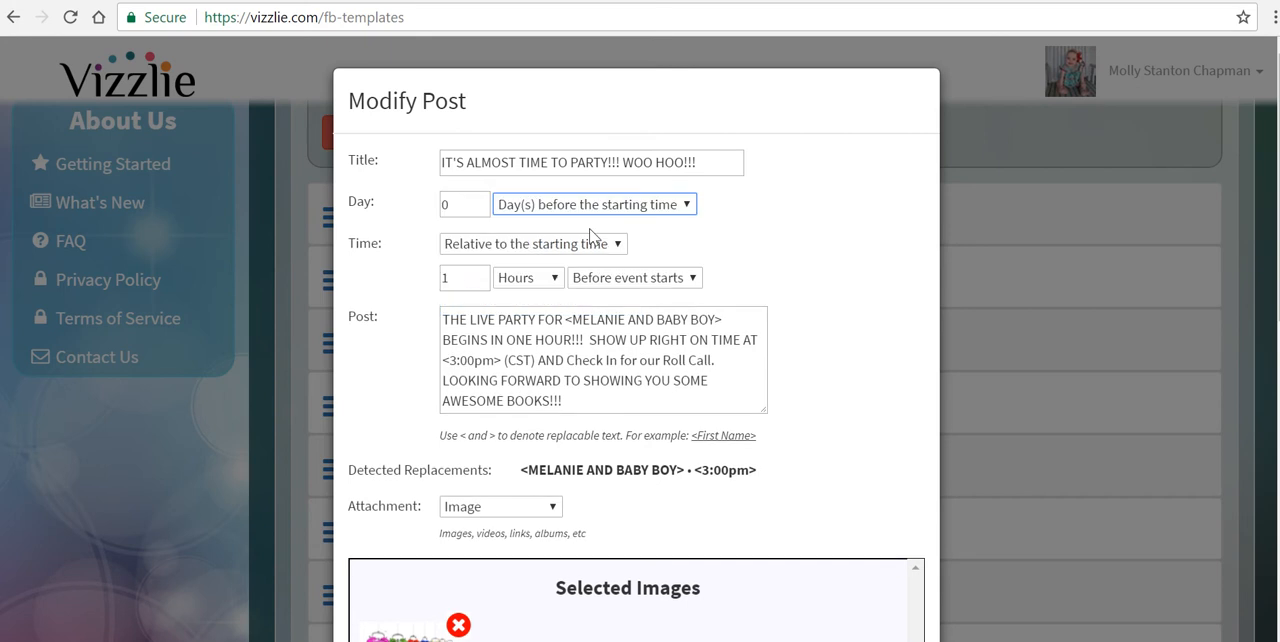
left_click(462, 209)
type("2")
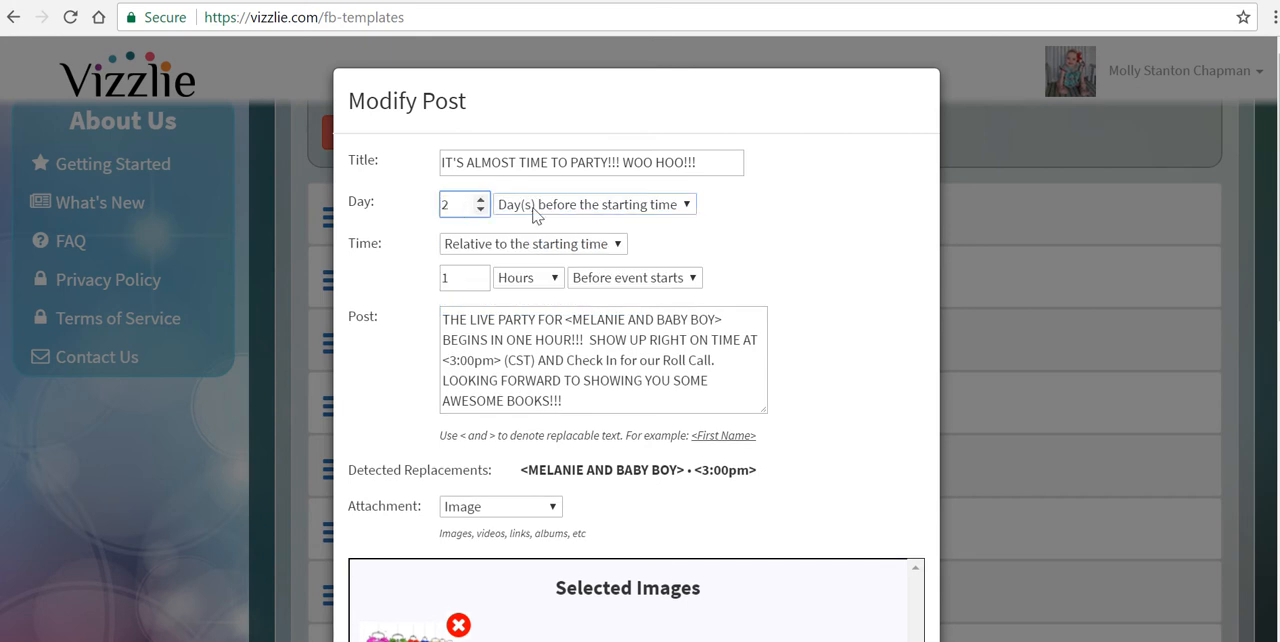
Step: Switch the post's time to an exact time of day and set it to 10:00 AM
left_click(605, 243)
left_click(543, 272)
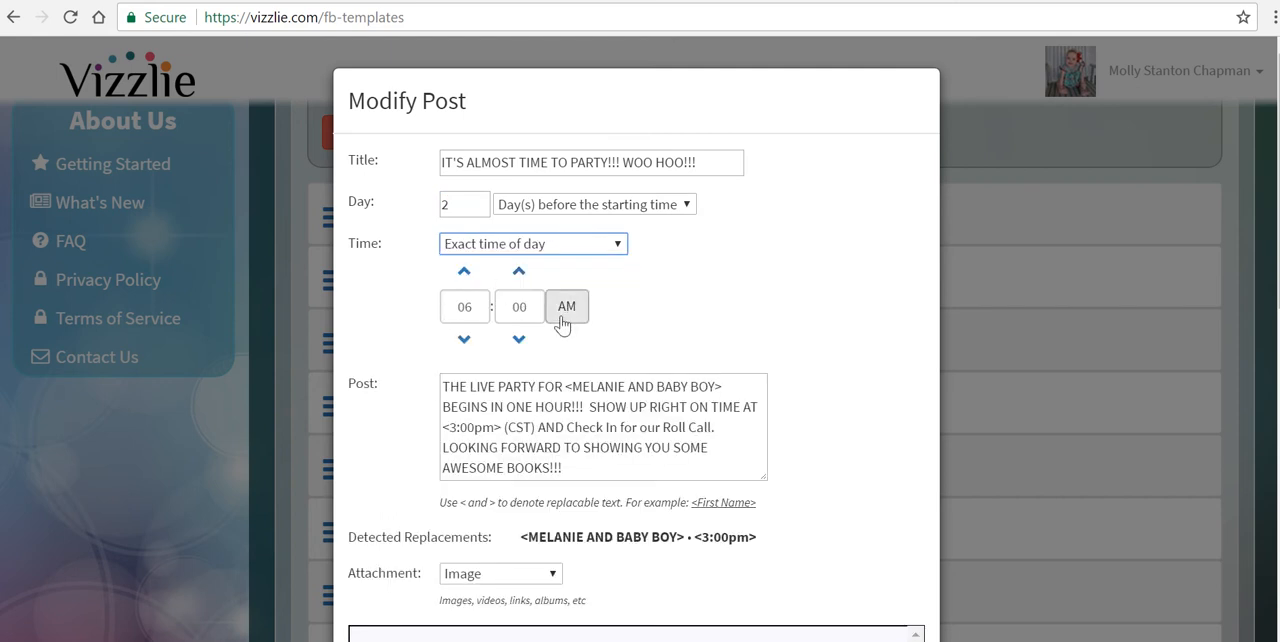
left_click(463, 274)
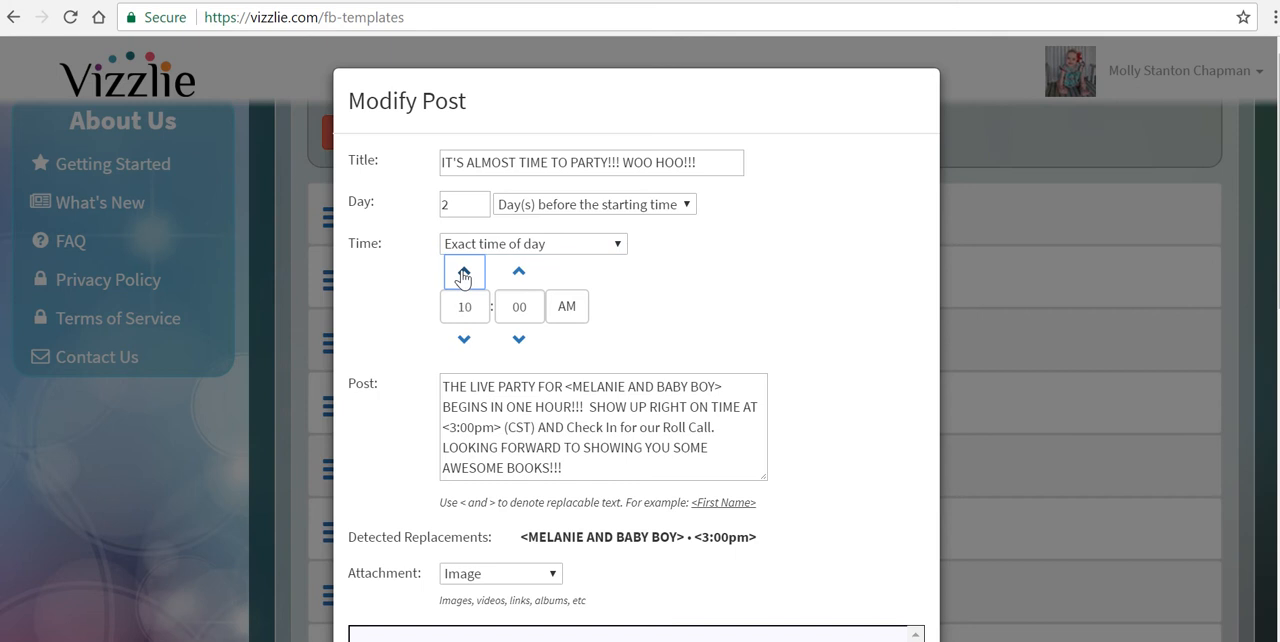
left_click(465, 342)
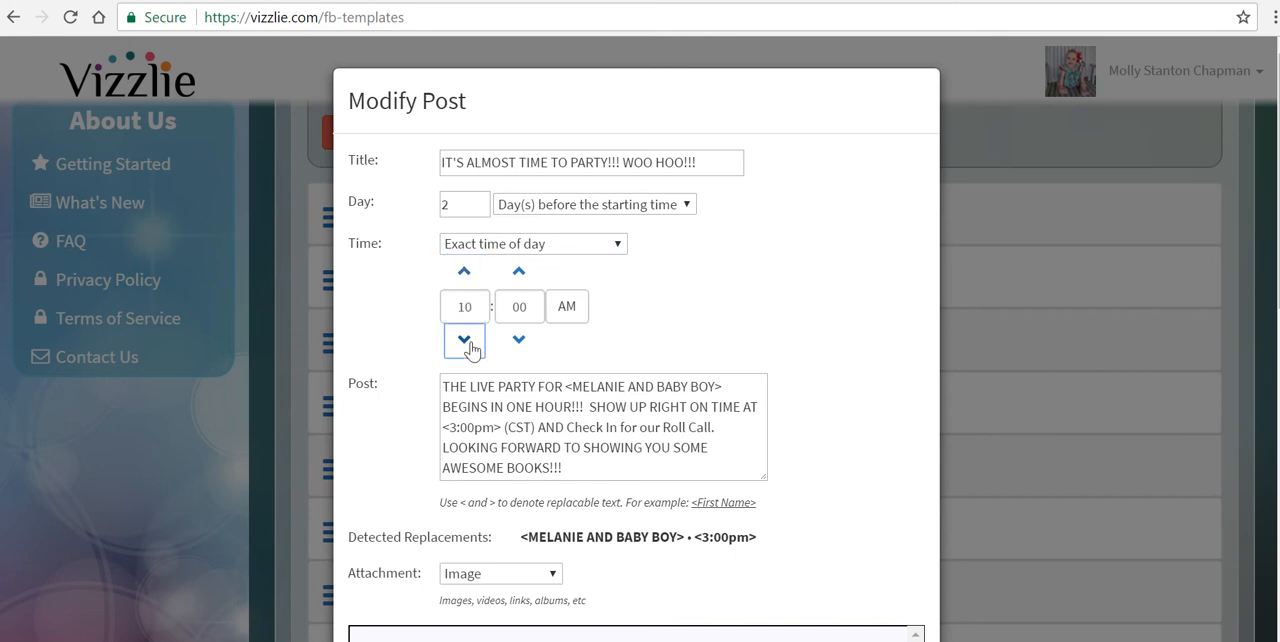
left_click(722, 312)
Step: Replace the honoree placeholder between the angle brackets in the post text with "host and baby's name"
scroll(723, 311, "down", 2)
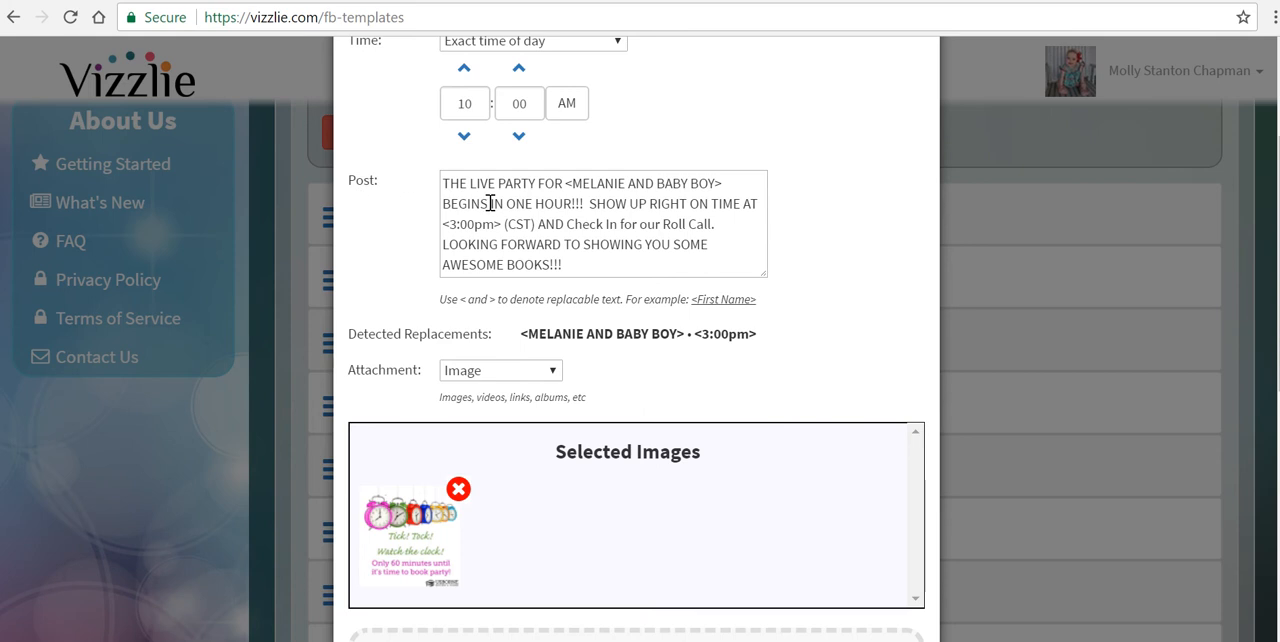
left_click_drag(576, 183, 567, 183)
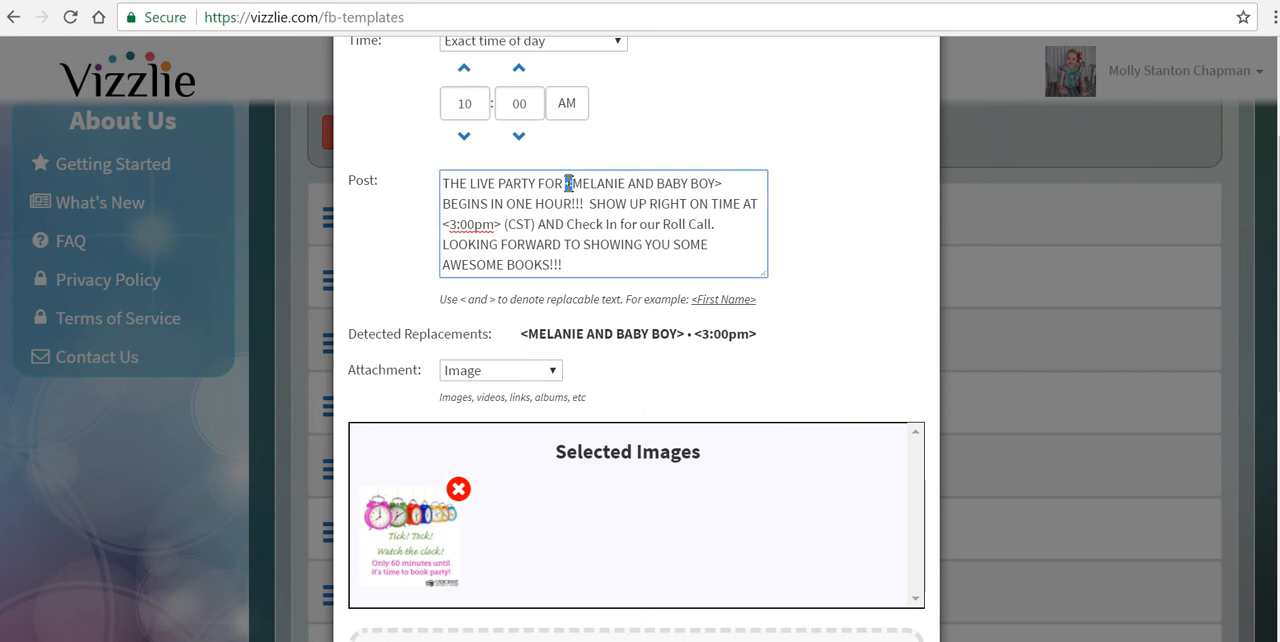
left_click(723, 184)
left_click_drag(714, 184, 577, 182)
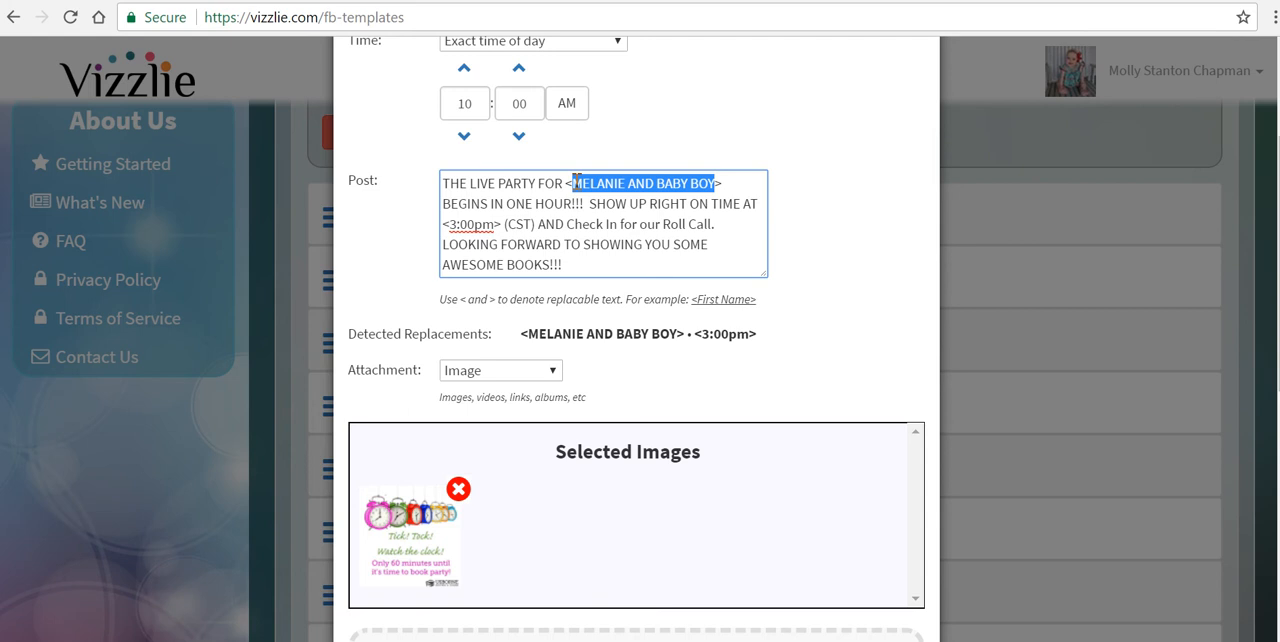
type("host and bab")
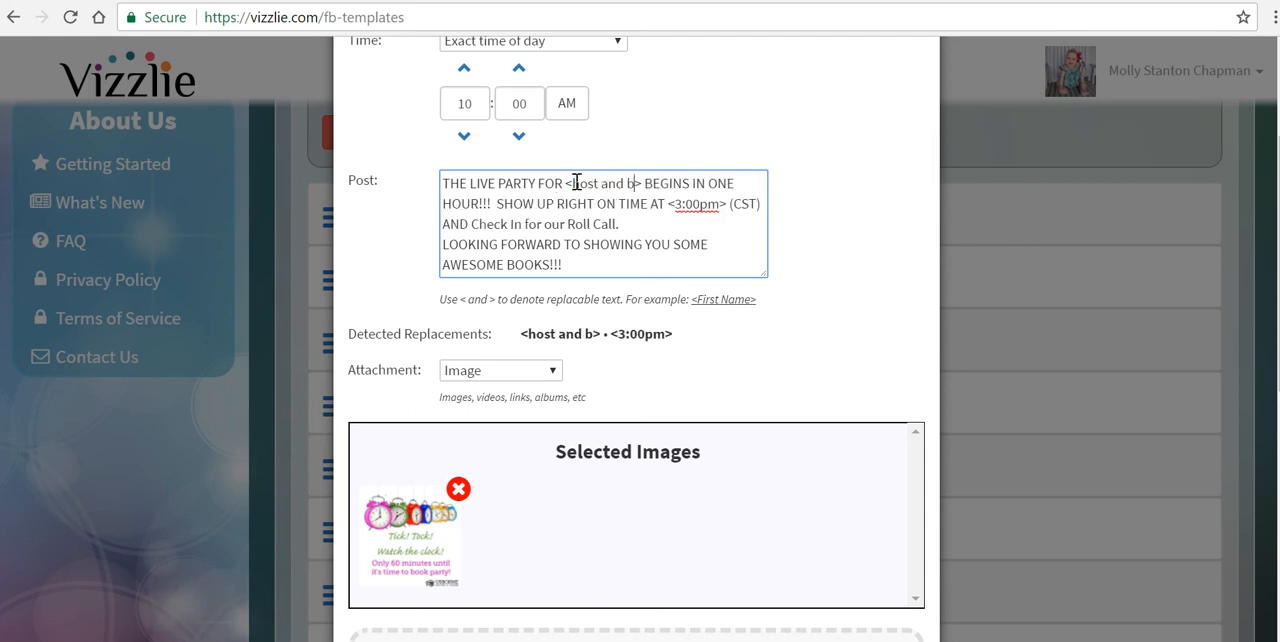
type("y's name")
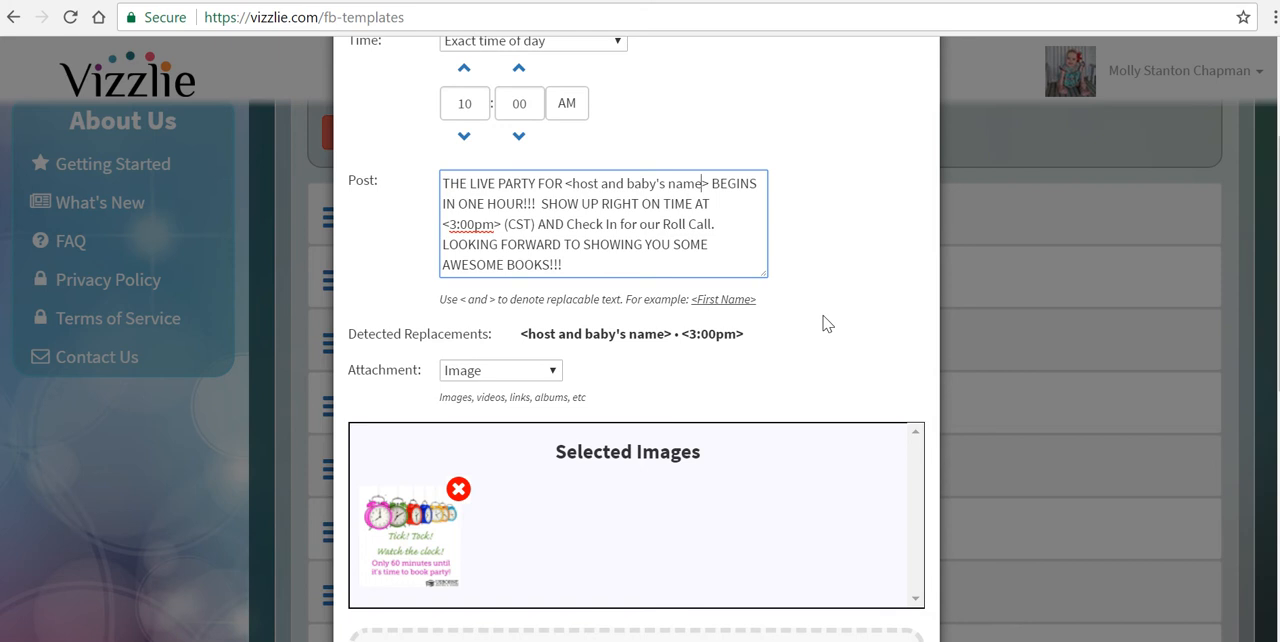
Step: Remove the "Tick! Tock! Watch the clock!" picture from the post's selected images
scroll(823, 322, "down", 3)
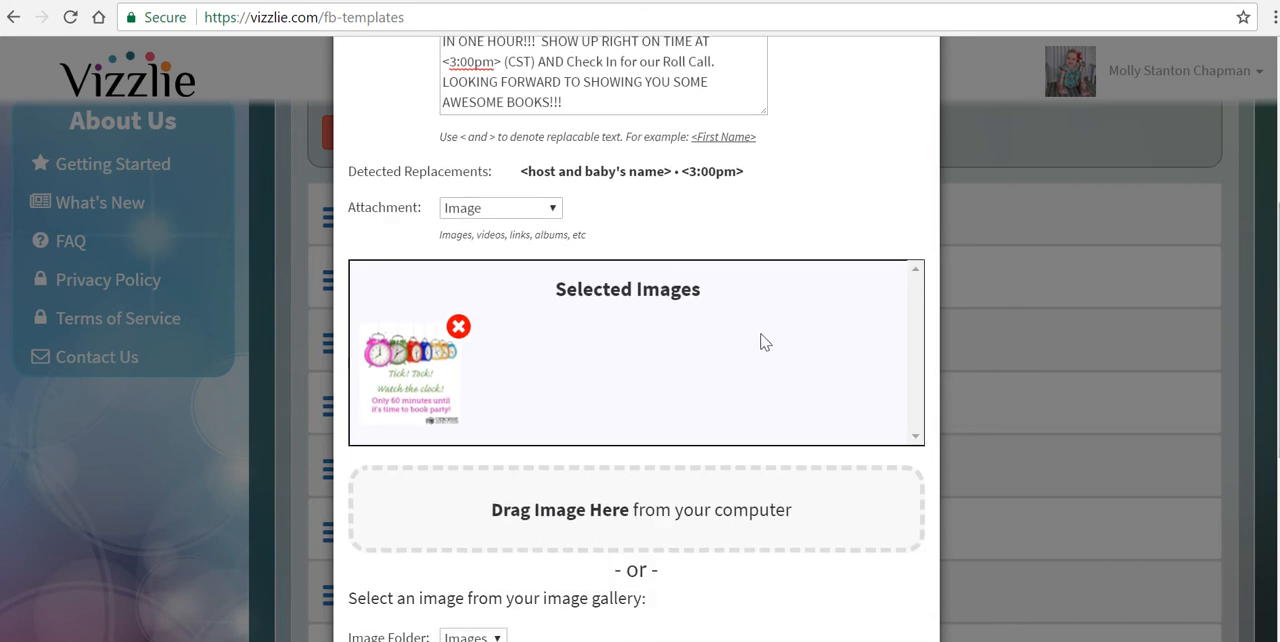
scroll(760, 342, "down", 2)
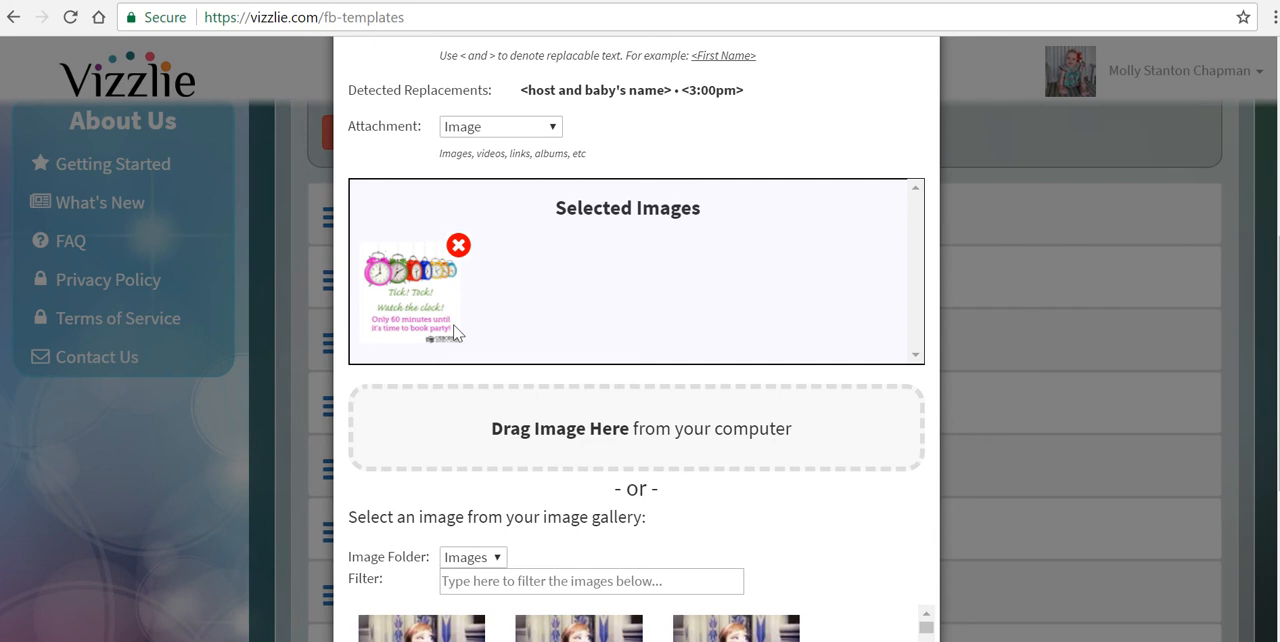
scroll(455, 333, "down", 3)
left_click(459, 126)
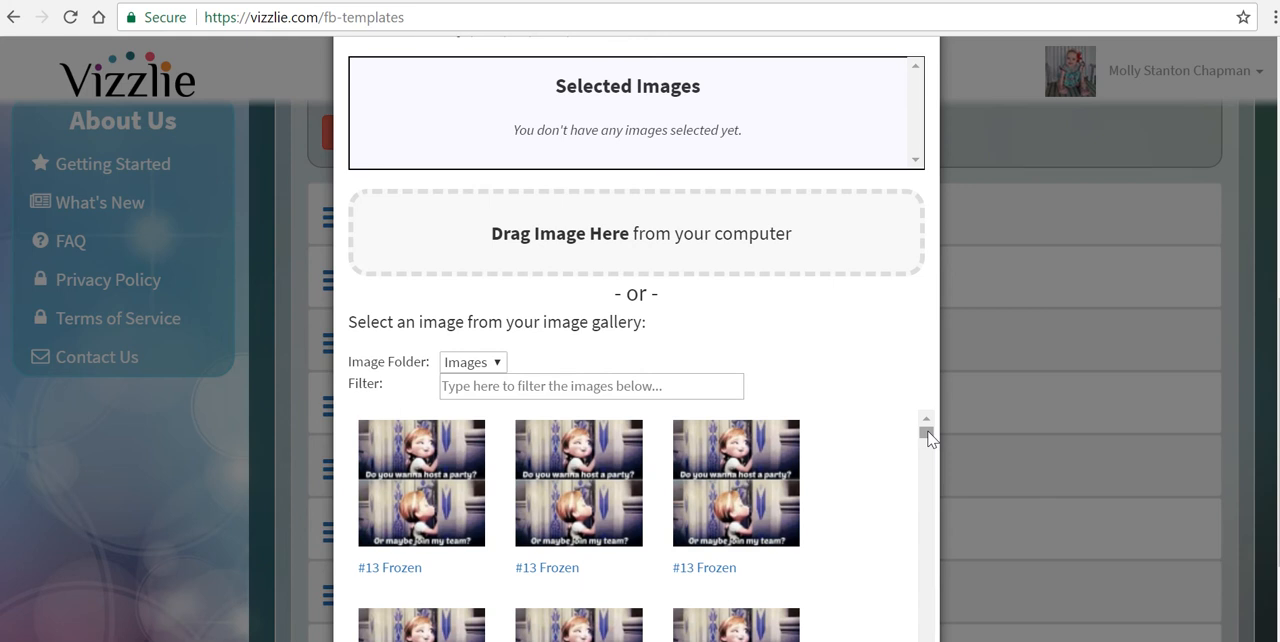
Step: Add the "Would You Rather..." picture 16142706 from the Images folder of the gallery to the post's selected images
left_click_drag(928, 436, 928, 477)
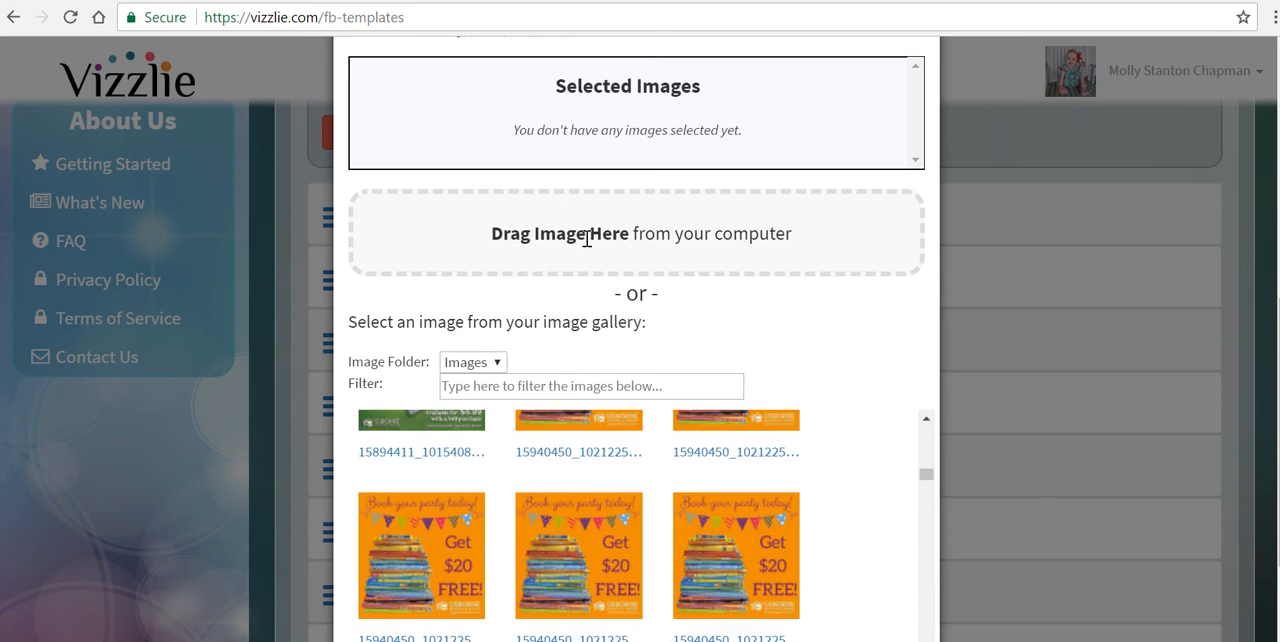
scroll(895, 337, "down", 2)
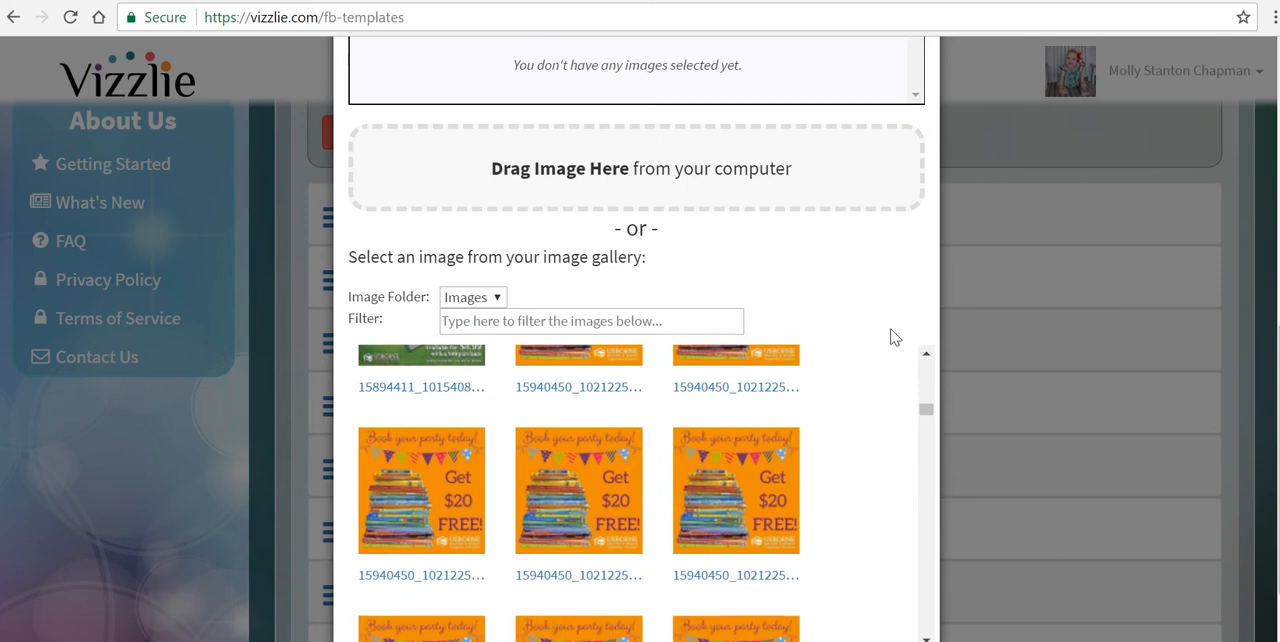
left_click_drag(926, 297, 926, 265)
left_click(926, 525)
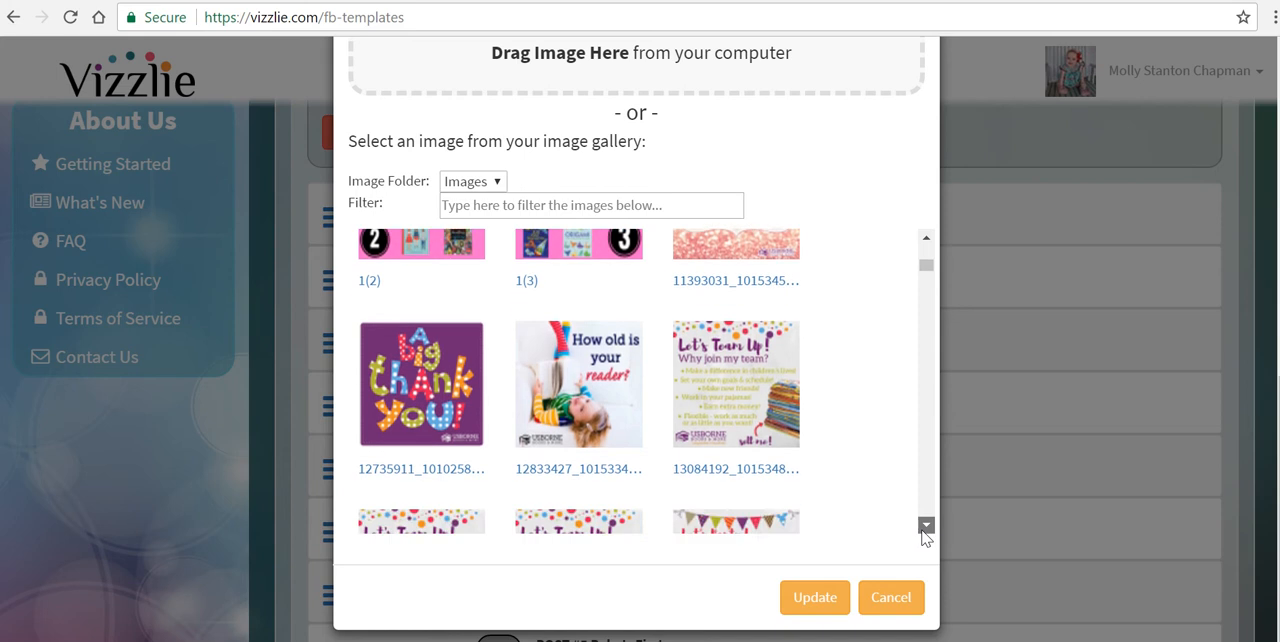
left_click(925, 527)
left_click(925, 527)
left_click(925, 527)
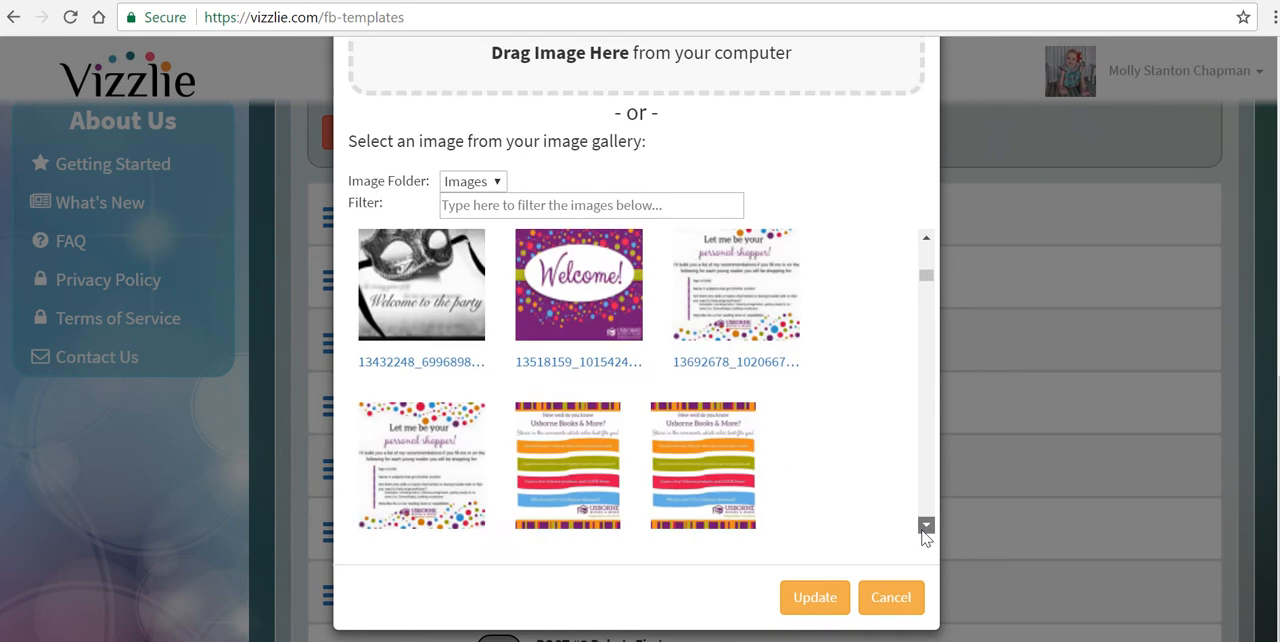
left_click(925, 527)
left_click(925, 527)
left_click(925, 527)
left_click(925, 527)
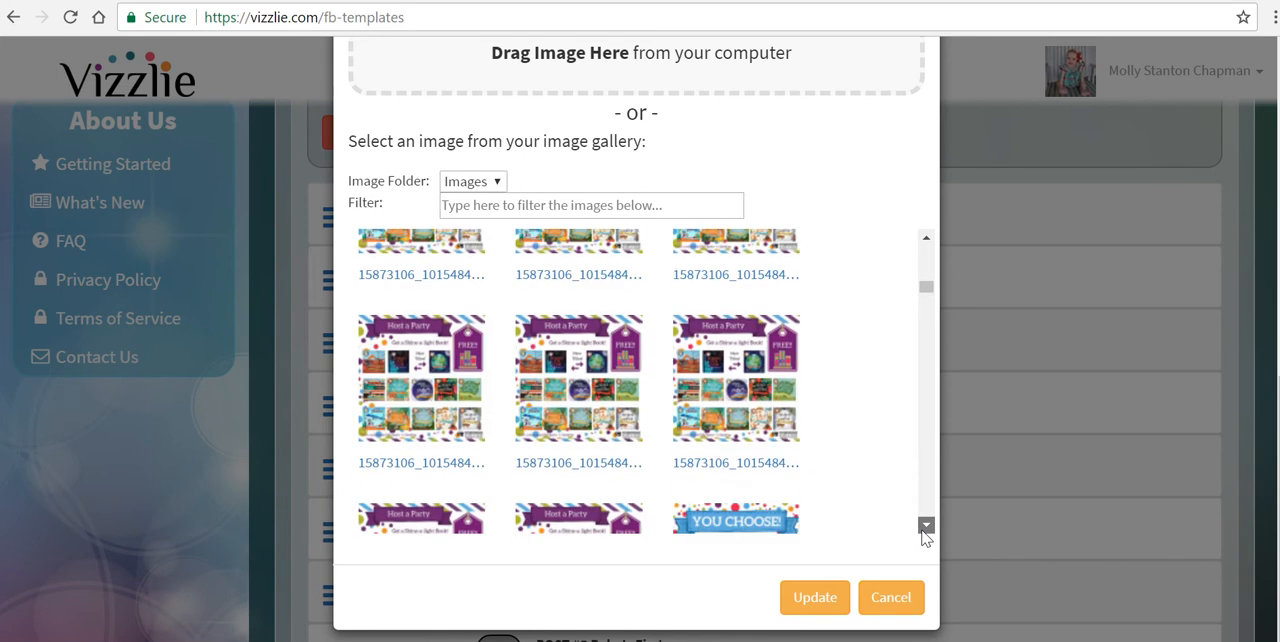
left_click(925, 527)
left_click(925, 527)
left_click(925, 527)
left_click(925, 527)
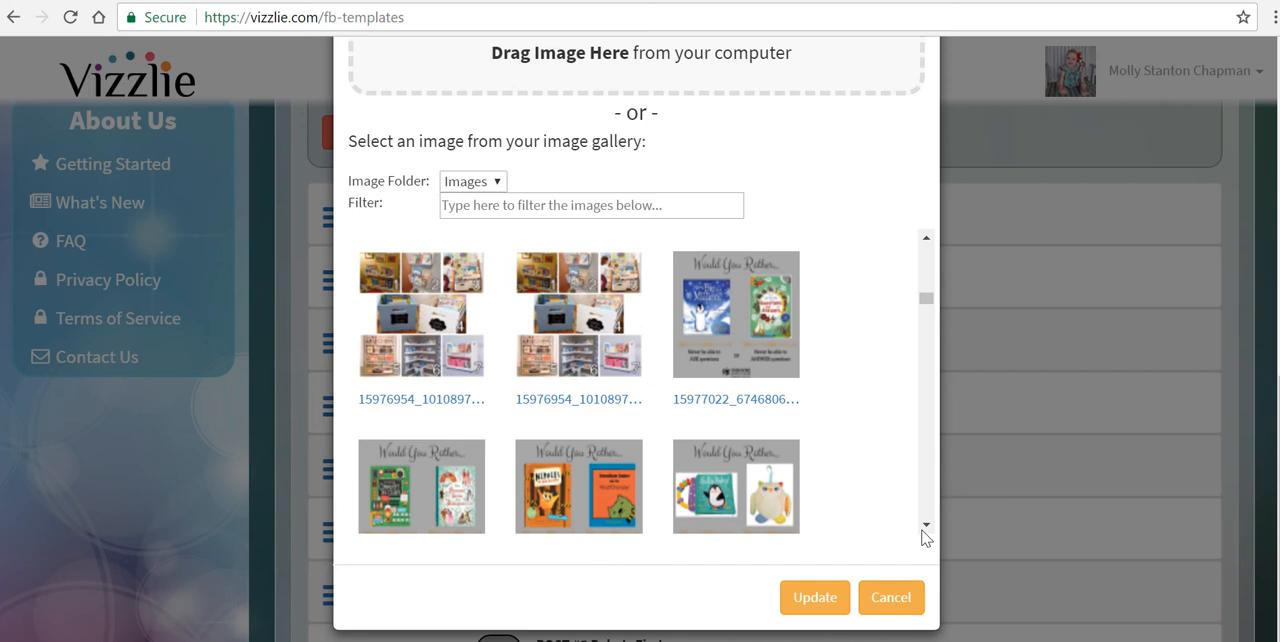
left_click(925, 527)
left_click_drag(925, 299, 925, 306)
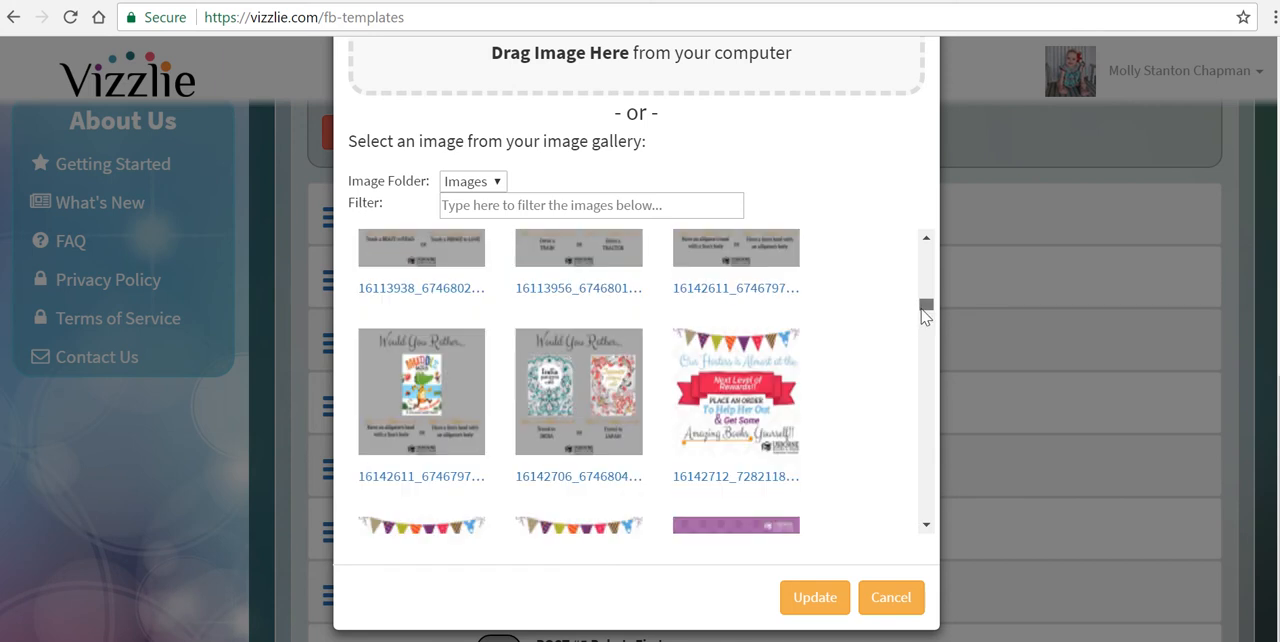
left_click(591, 374)
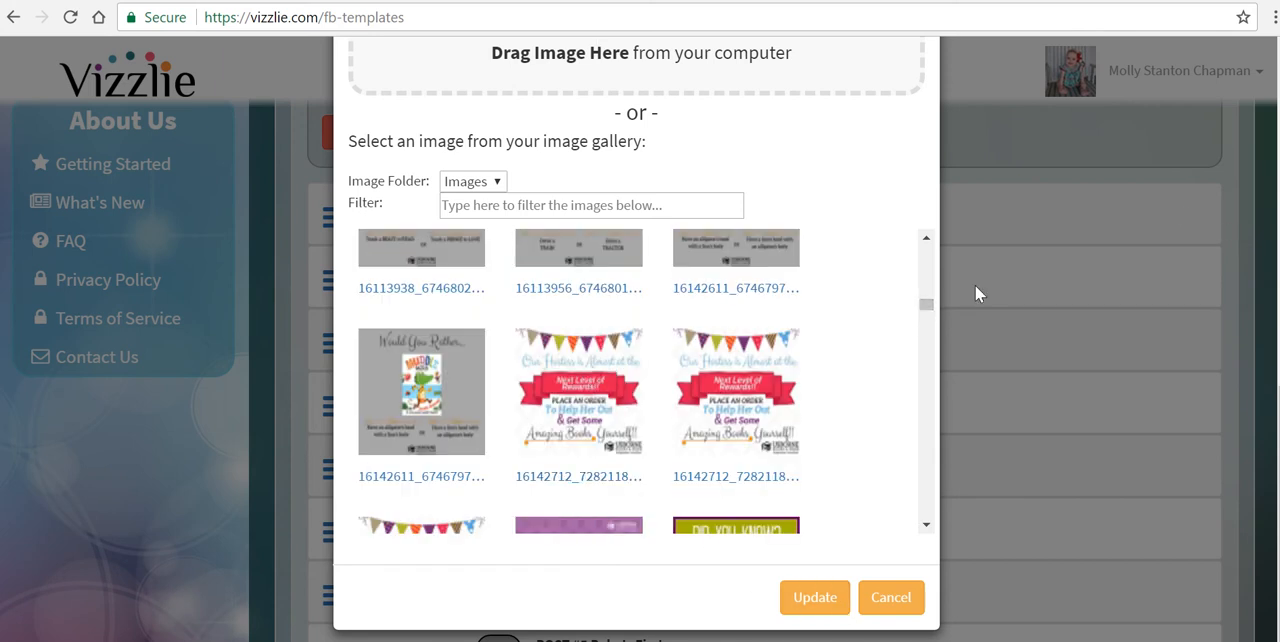
scroll(975, 285, "up", 3)
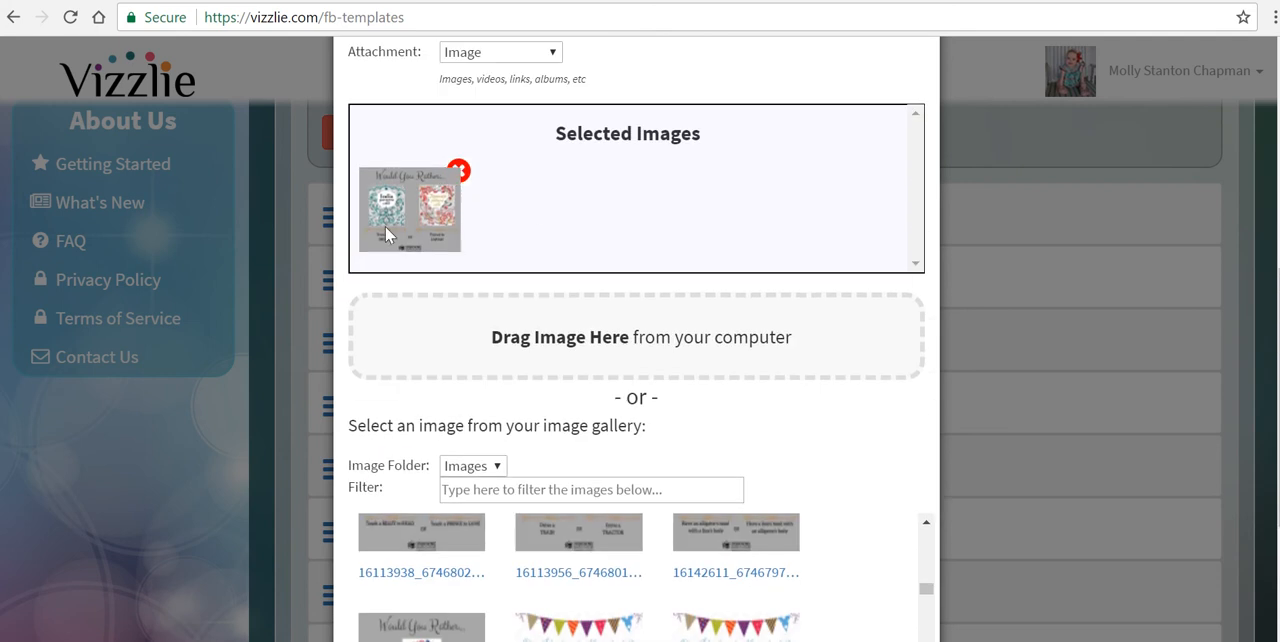
scroll(918, 407, "down", 3)
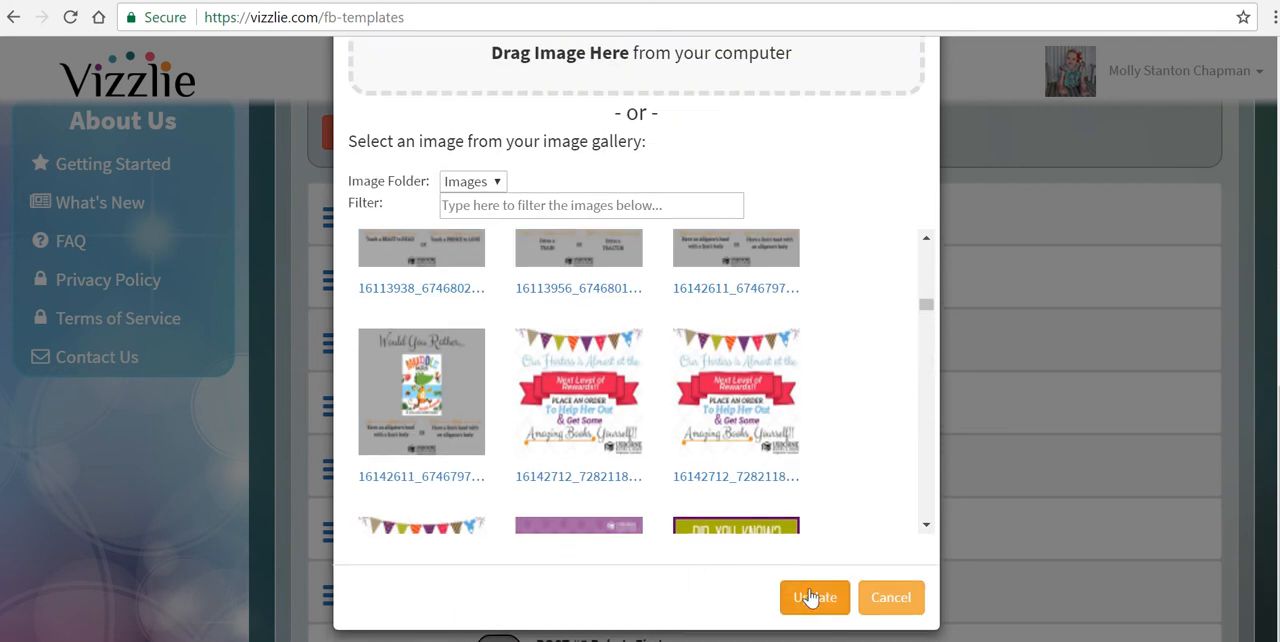
scroll(811, 597, "up", 3)
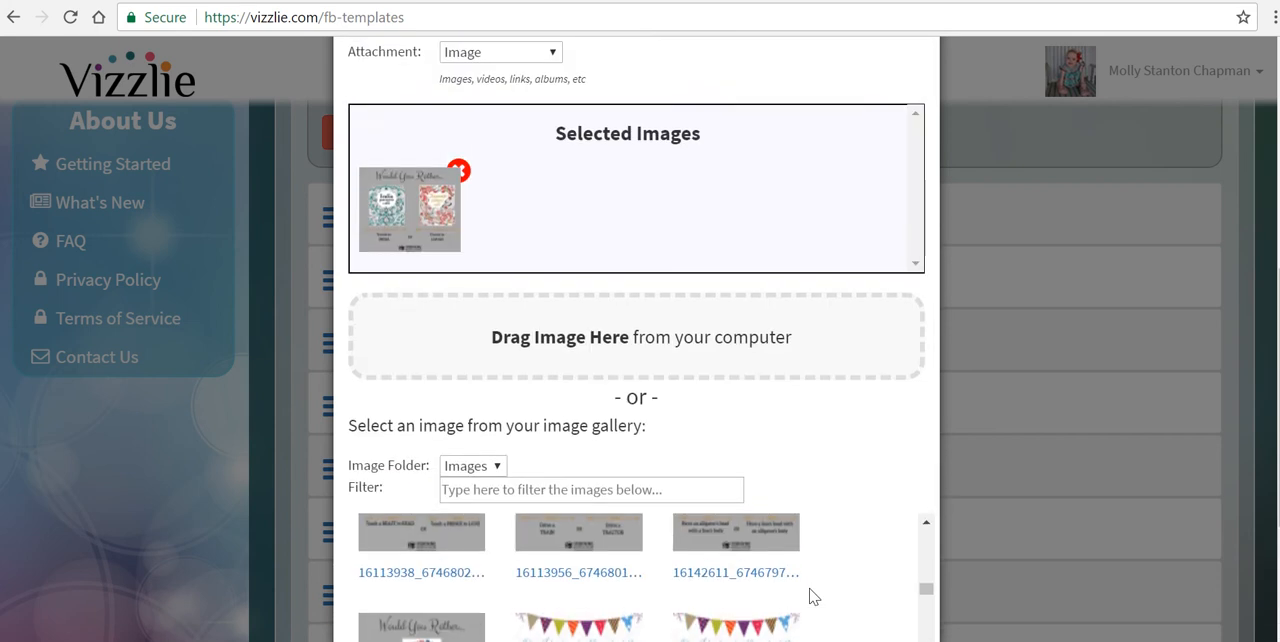
scroll(500, 206, "up", 1)
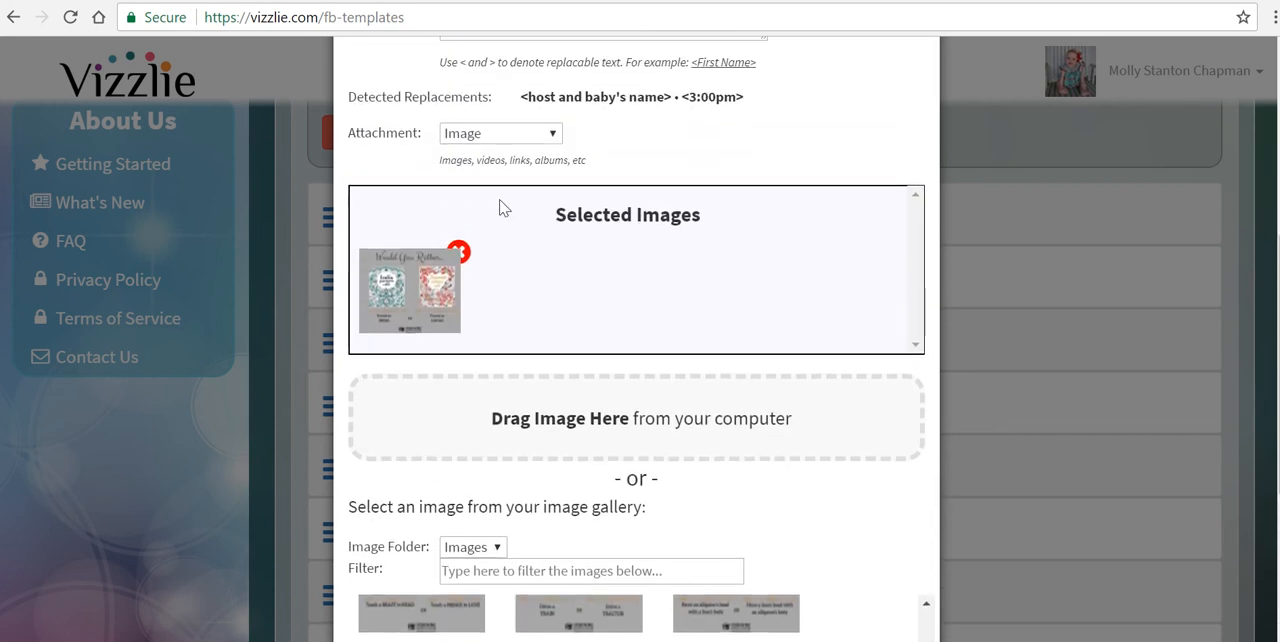
Step: Remove the "Would You Rather..." picture from the selected images and switch the post's attachment type to Video
left_click(458, 254)
left_click(551, 135)
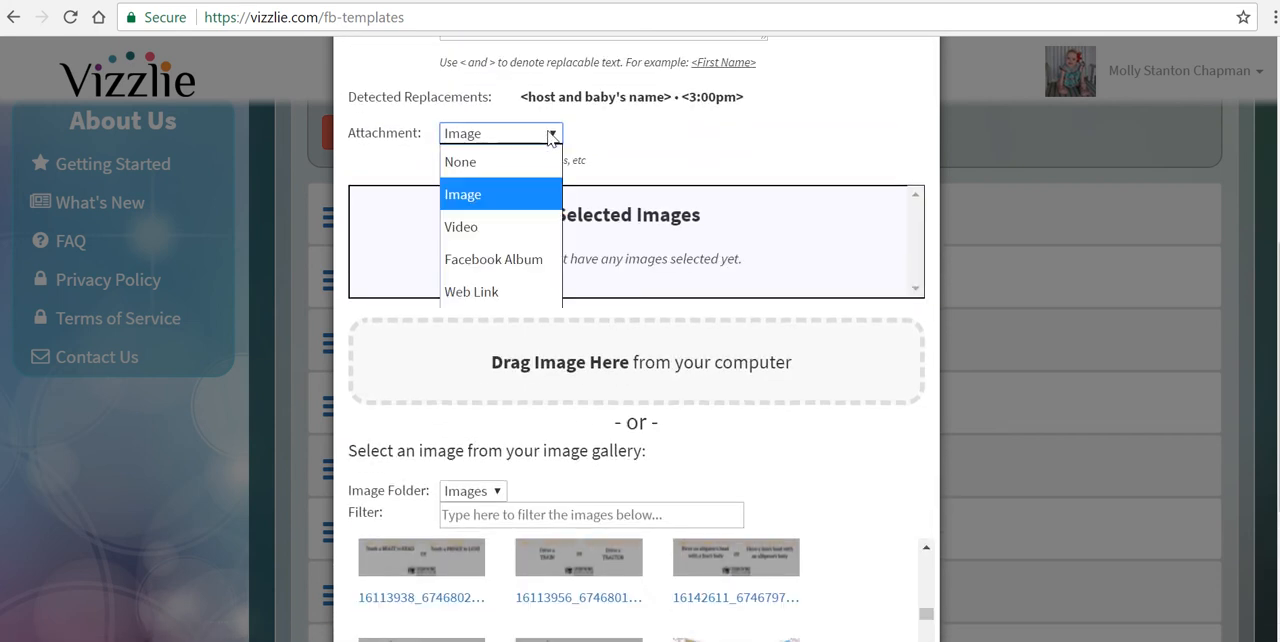
left_click(463, 228)
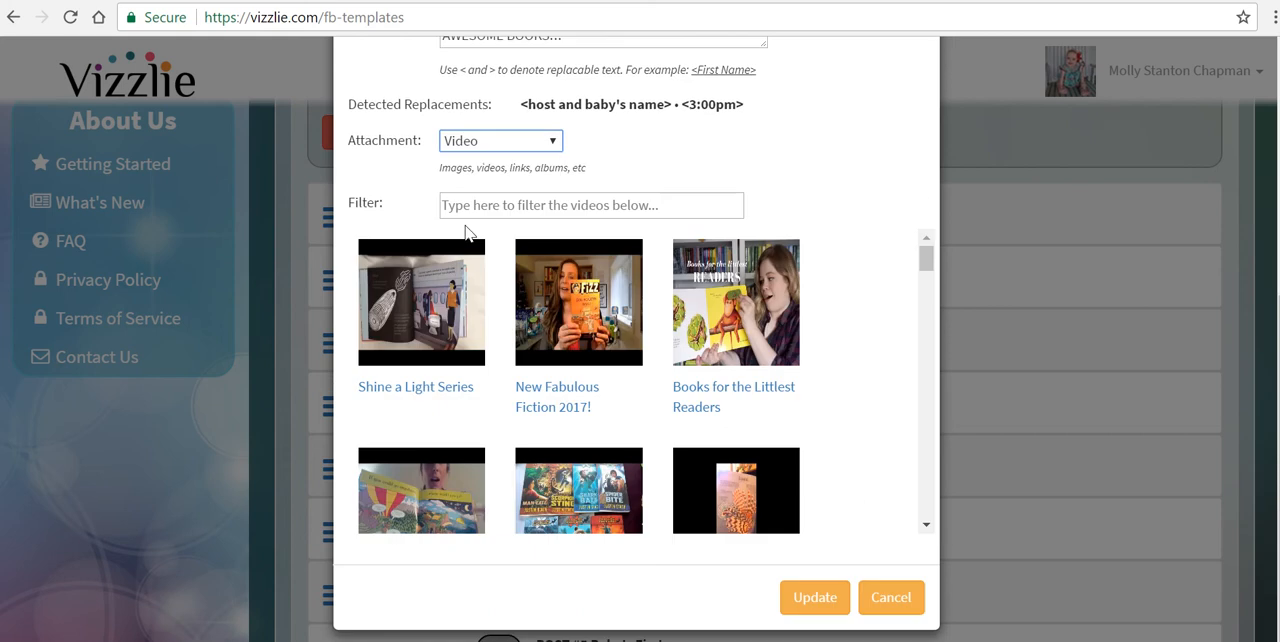
Step: Try the Web Link attachment type for the post and set the attachment to None
left_click(540, 145)
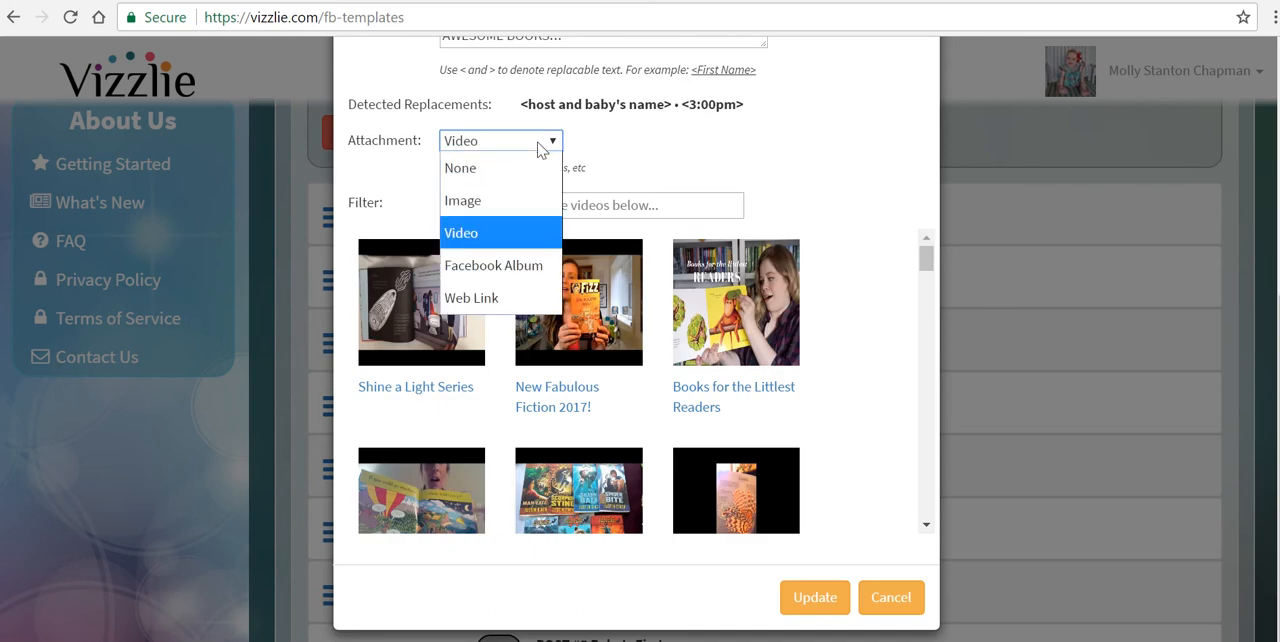
left_click(522, 298)
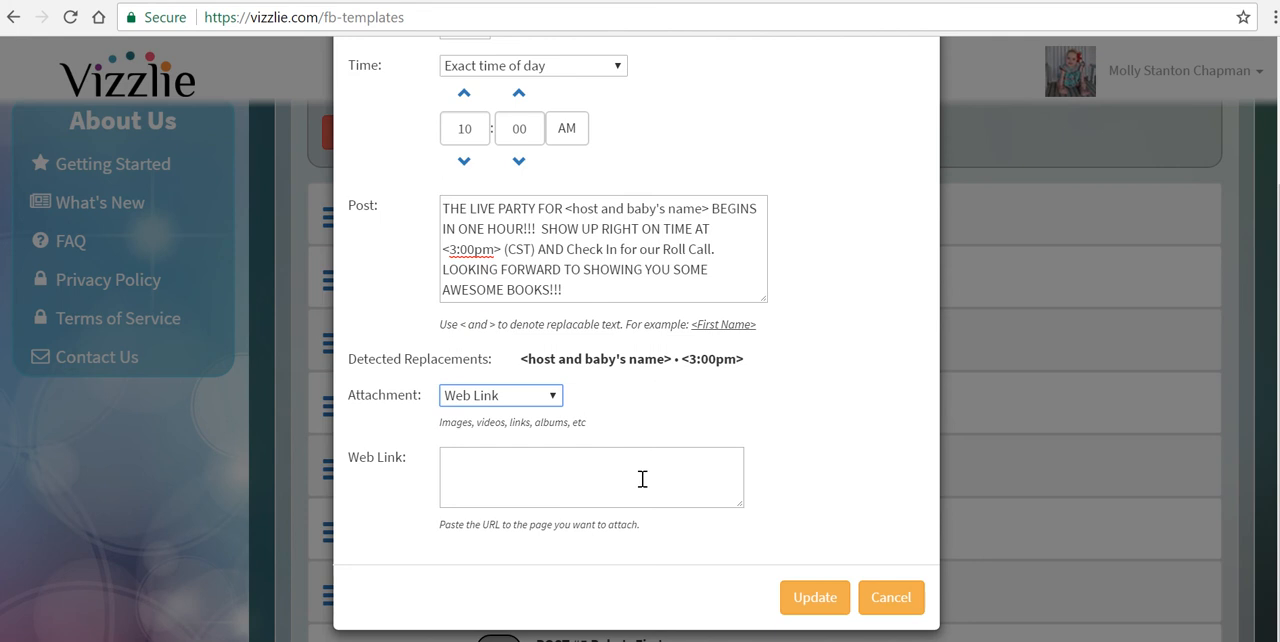
left_click(522, 400)
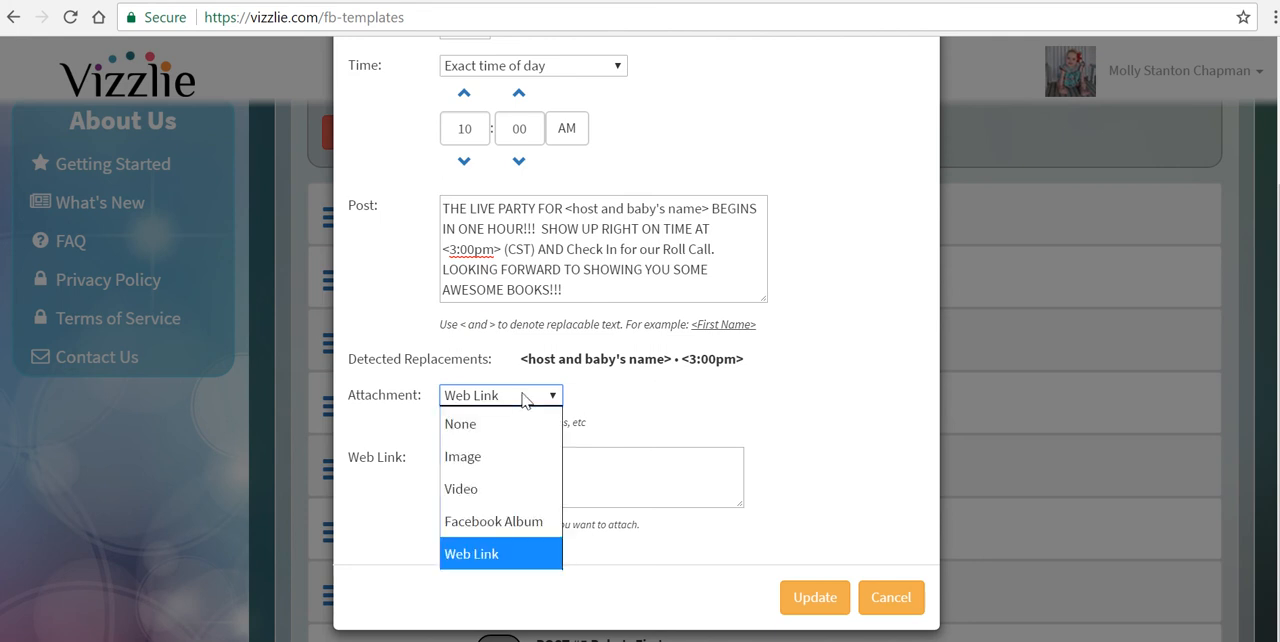
left_click(490, 426)
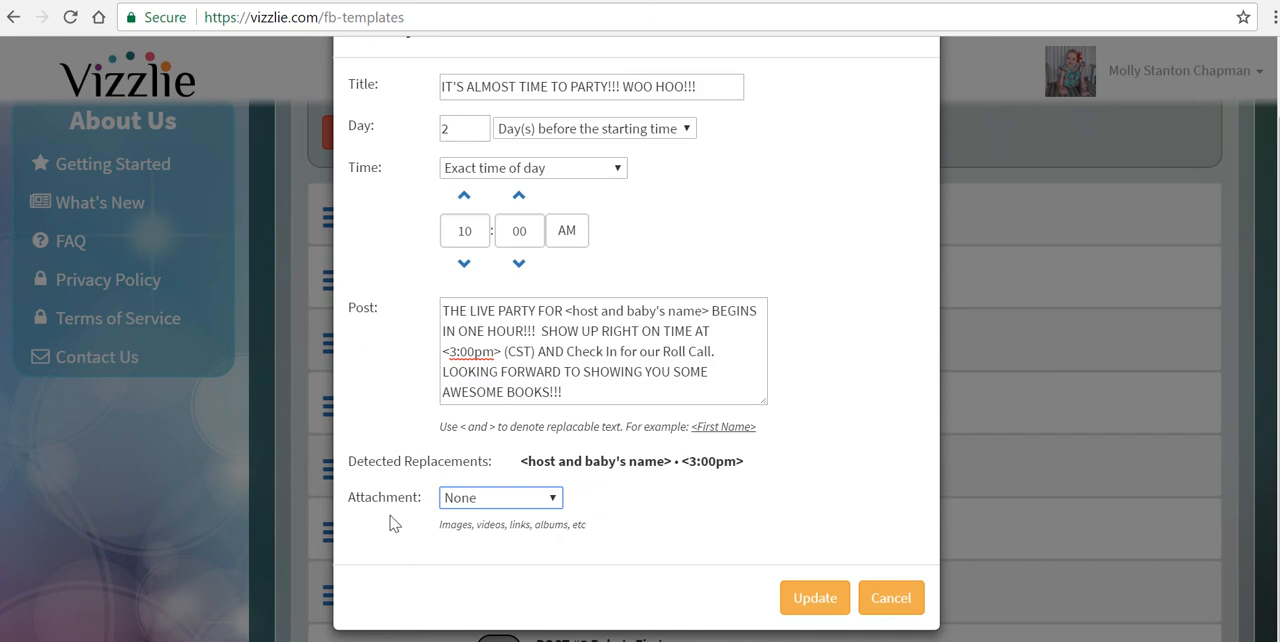
Step: Change the post's attachment type from None to Image and on to Facebook Album
left_click(501, 508)
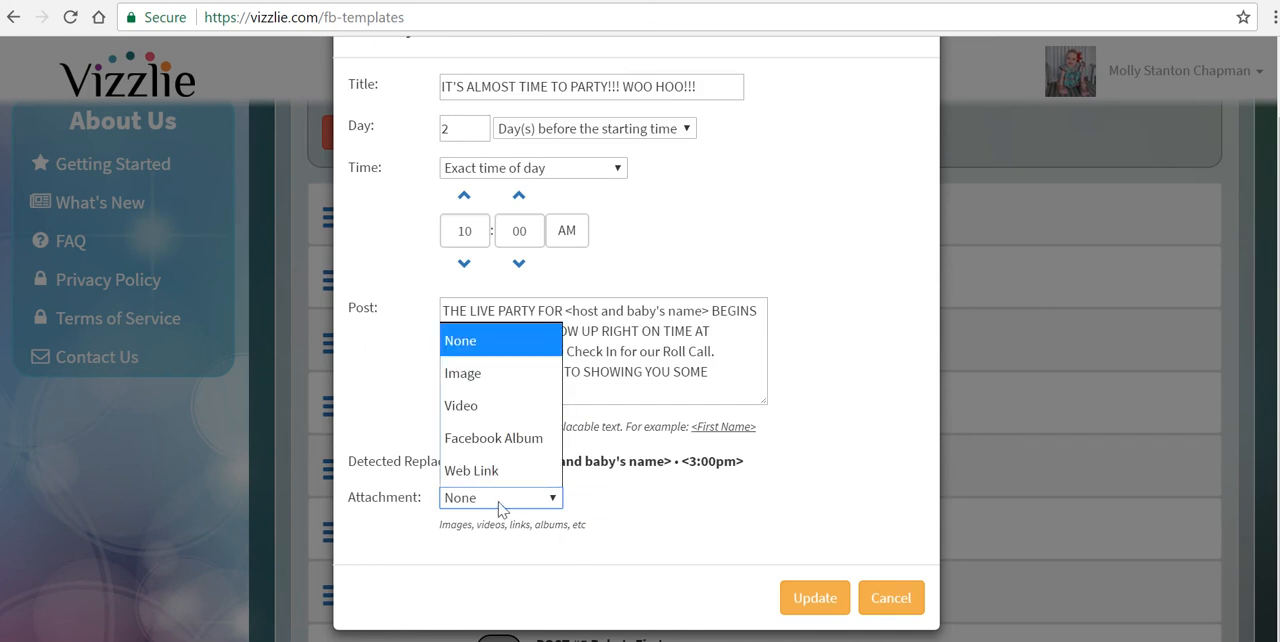
left_click(470, 380)
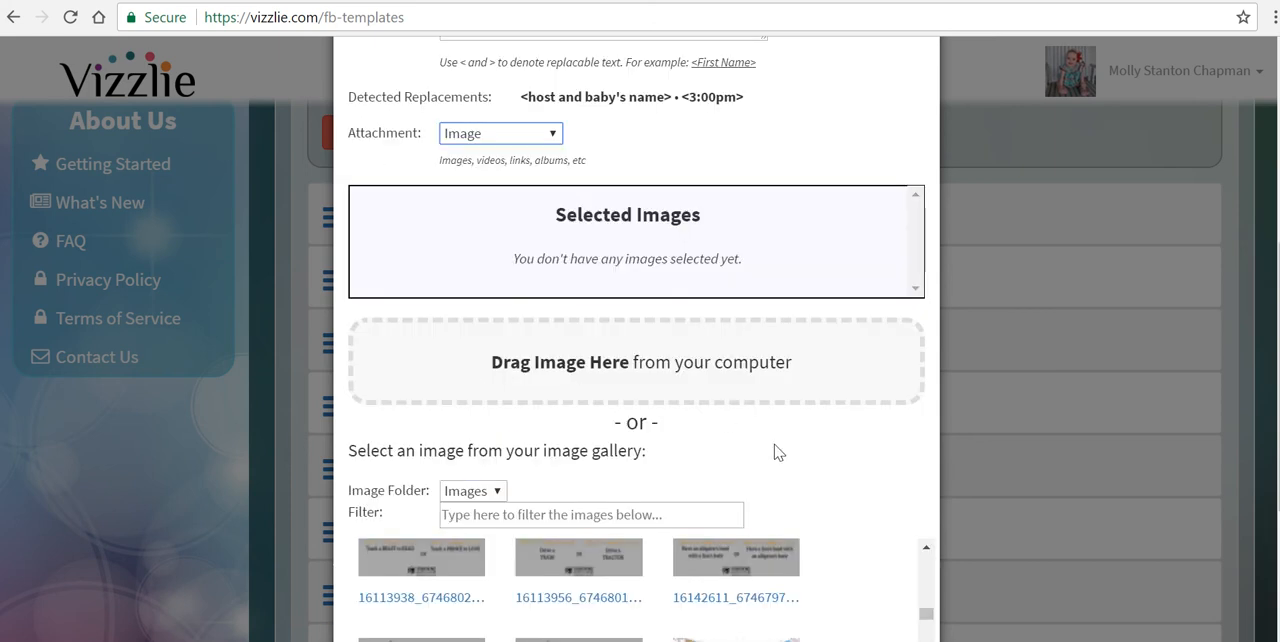
key("Down")
key("Down")
key("Down")
key("Up")
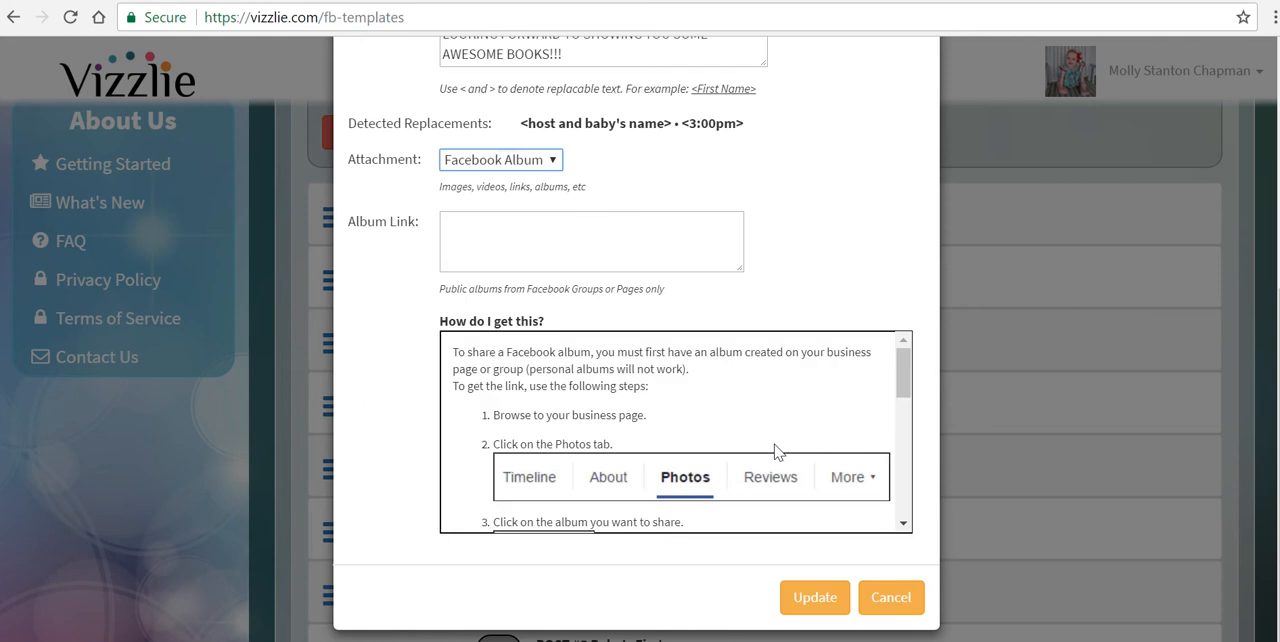
Step: Set the attachment type to Image, attach the "Our Hostess is Almost at the Next Level of Rewards!!" picture and save the post
left_click(548, 165)
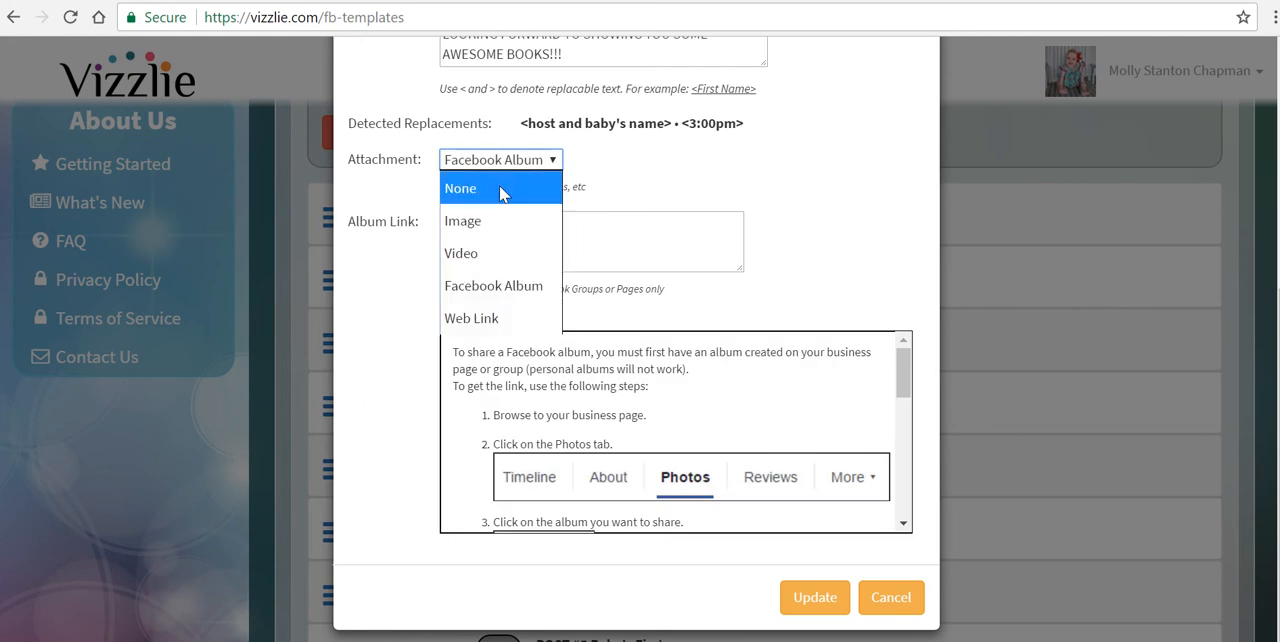
left_click(486, 221)
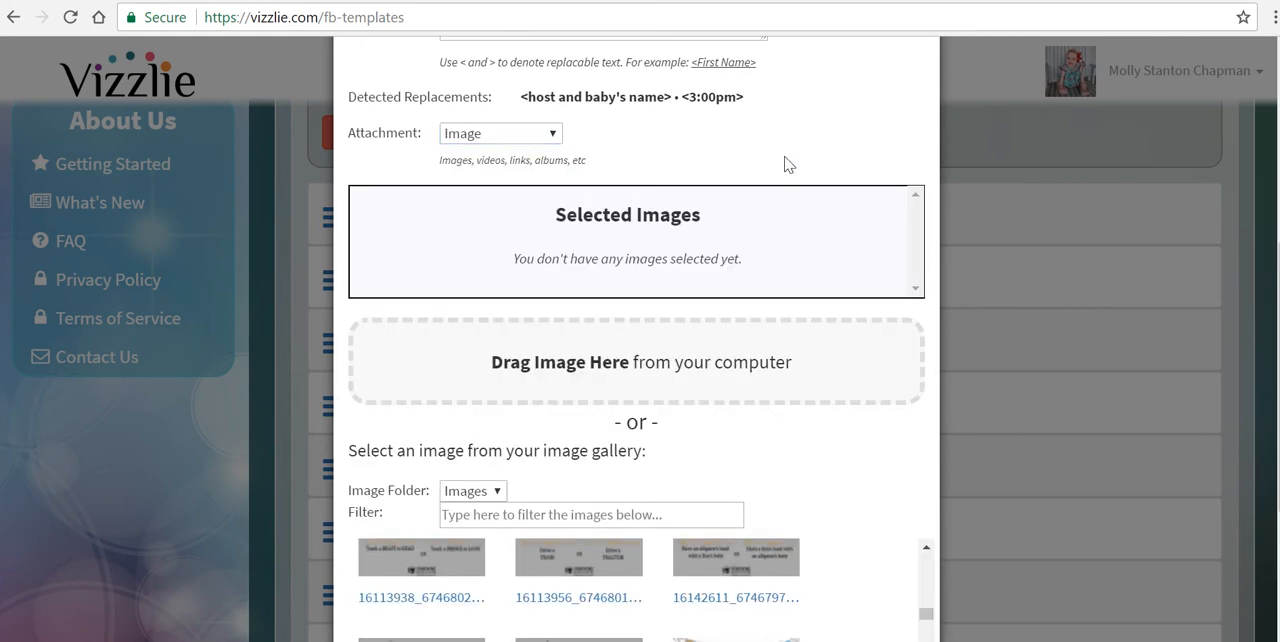
scroll(786, 164, "down", 3)
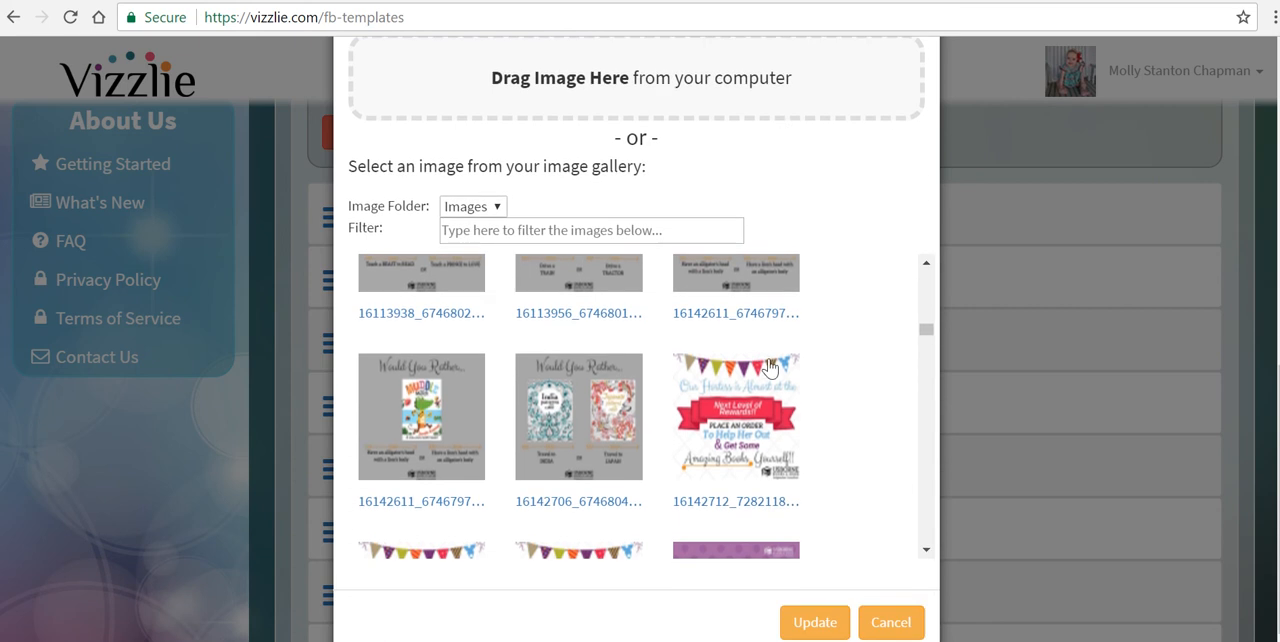
left_click(815, 622)
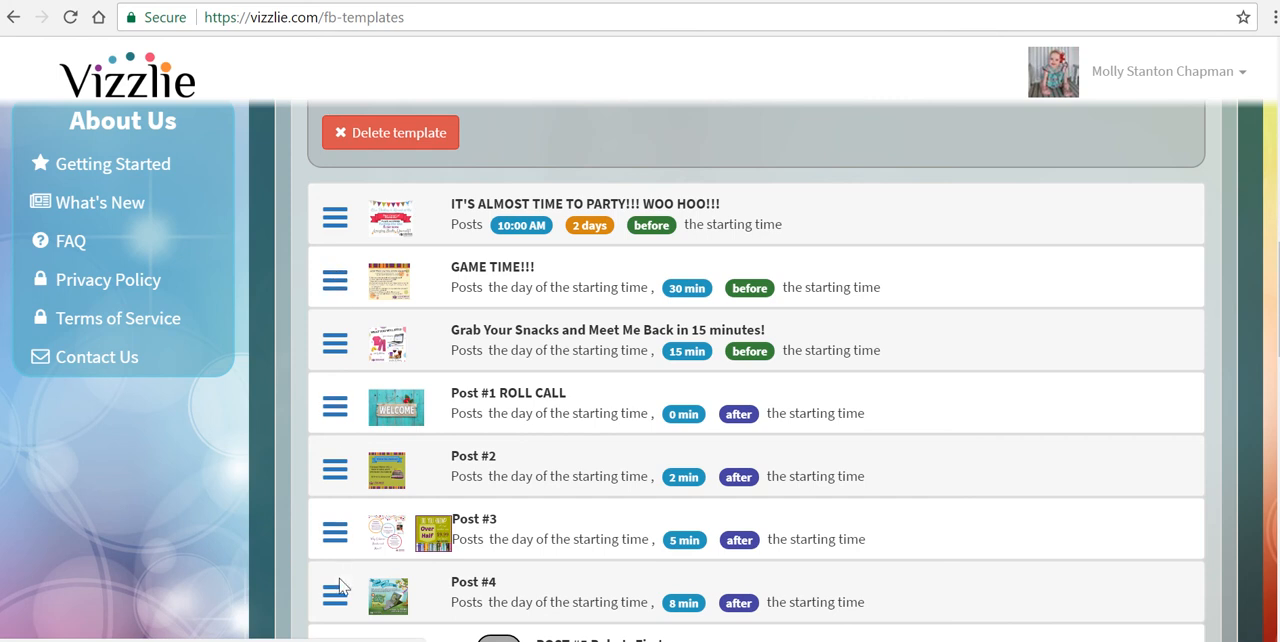
Step: Preview the "IT'S ALMOST TIME TO PARTY!!! WOO HOO!!!" post and check its text, placeholders and picture
left_click(336, 220)
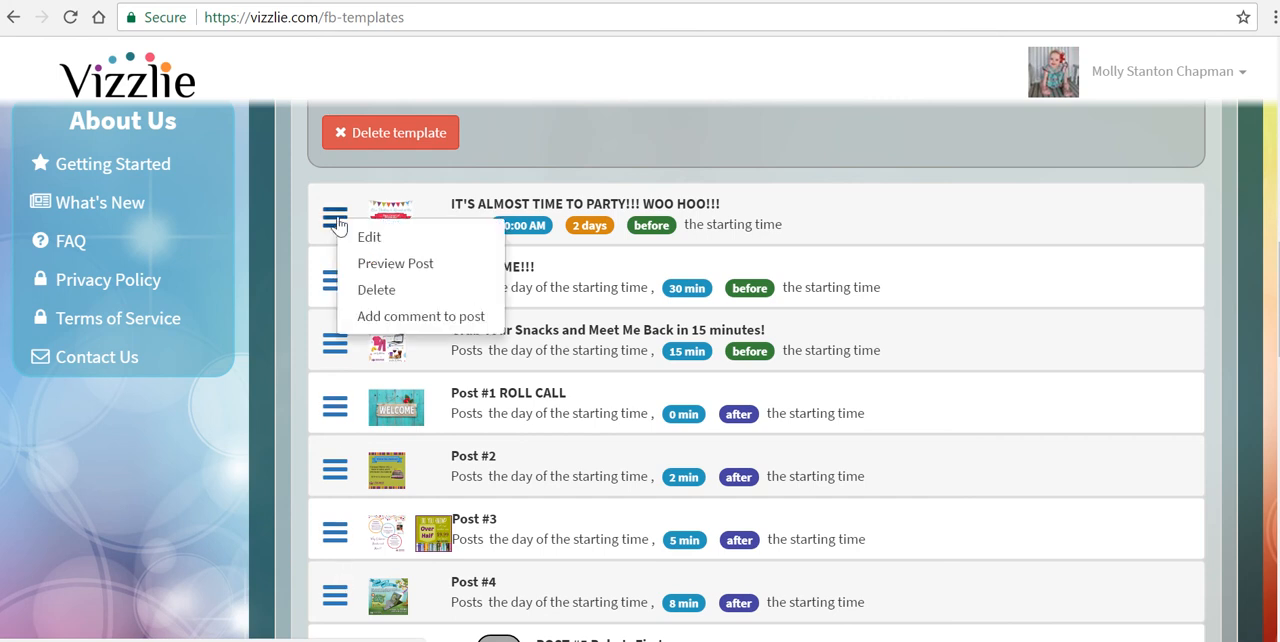
left_click(371, 265)
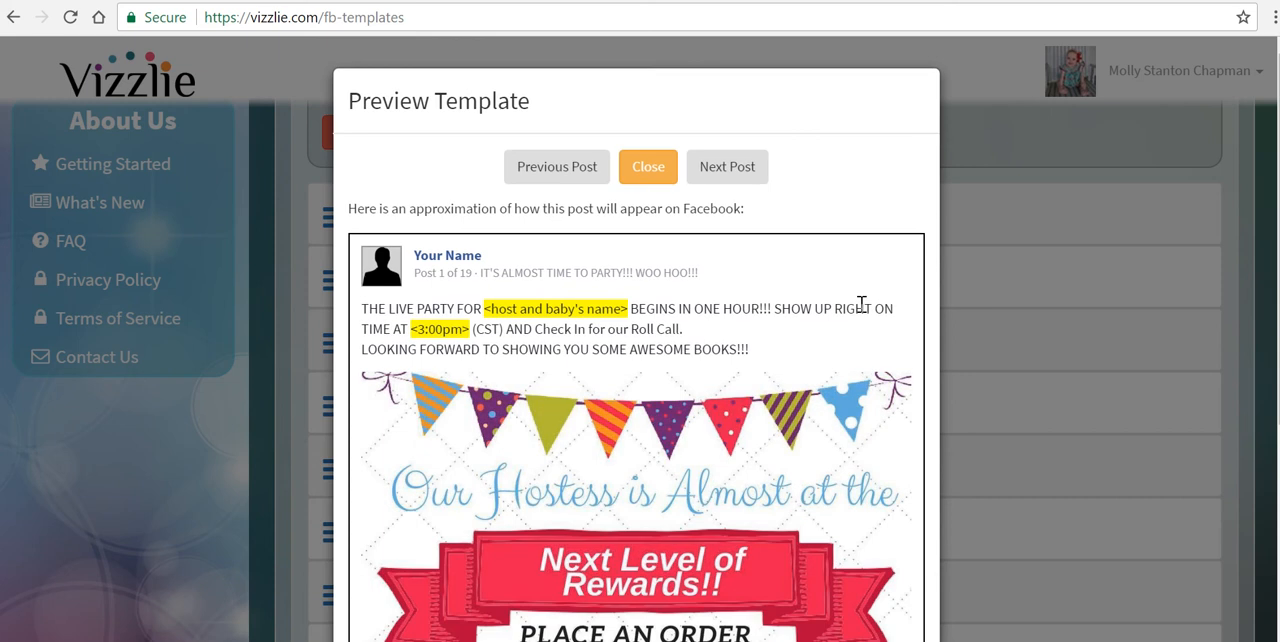
scroll(860, 304, "down", 3)
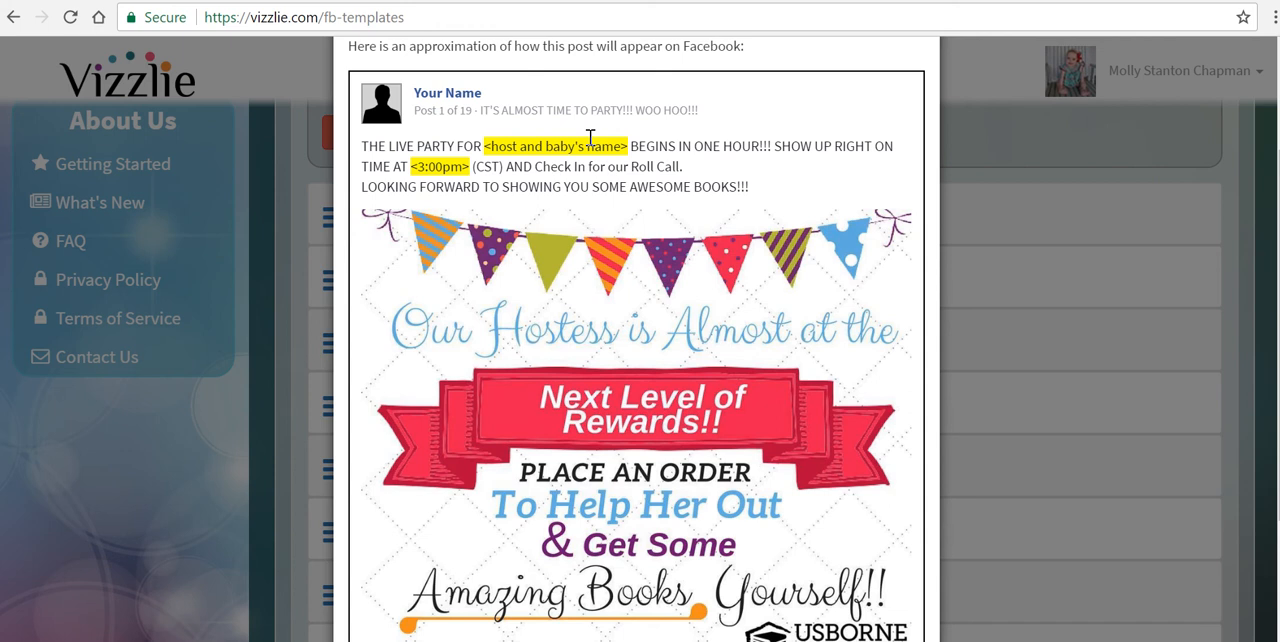
scroll(700, 205, "down", 2)
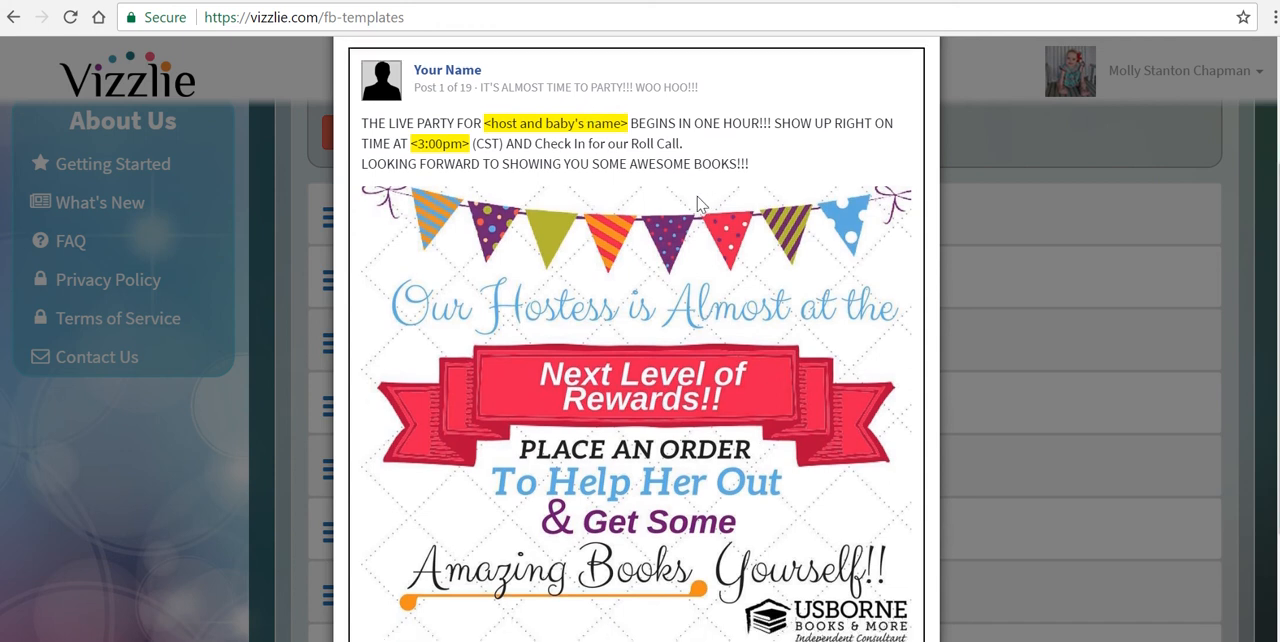
scroll(700, 205, "up", 4)
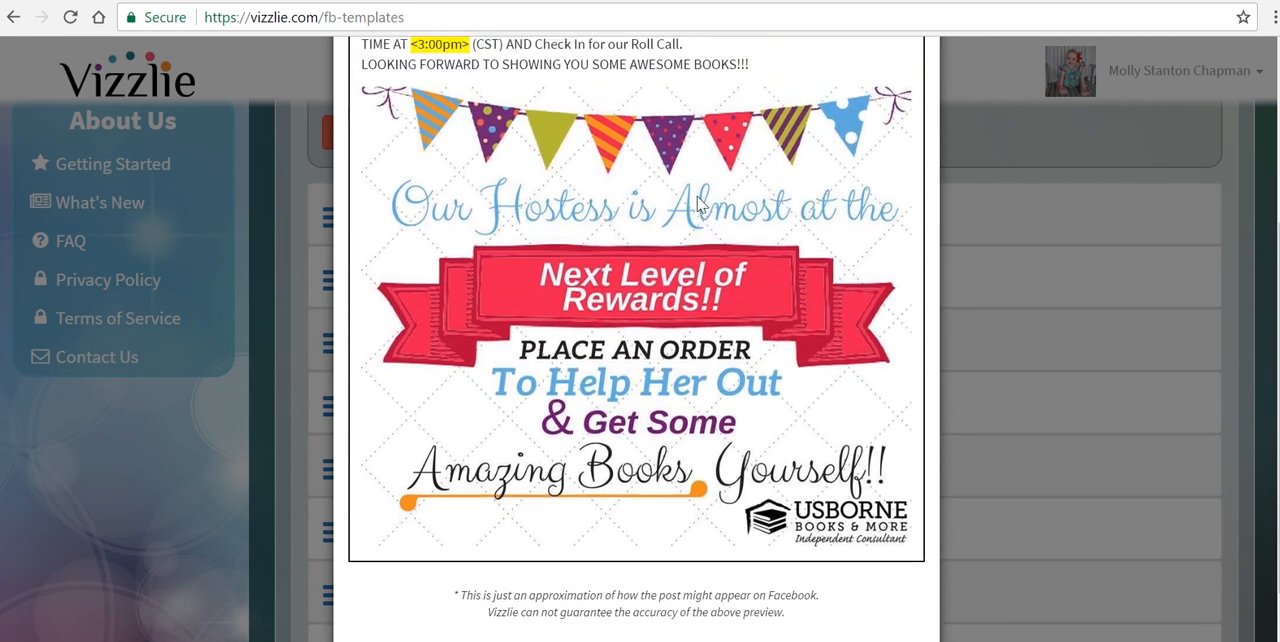
Step: Preview the next three posts in the template, up to "Post #1 ROLL CALL", and close the preview
left_click(728, 163)
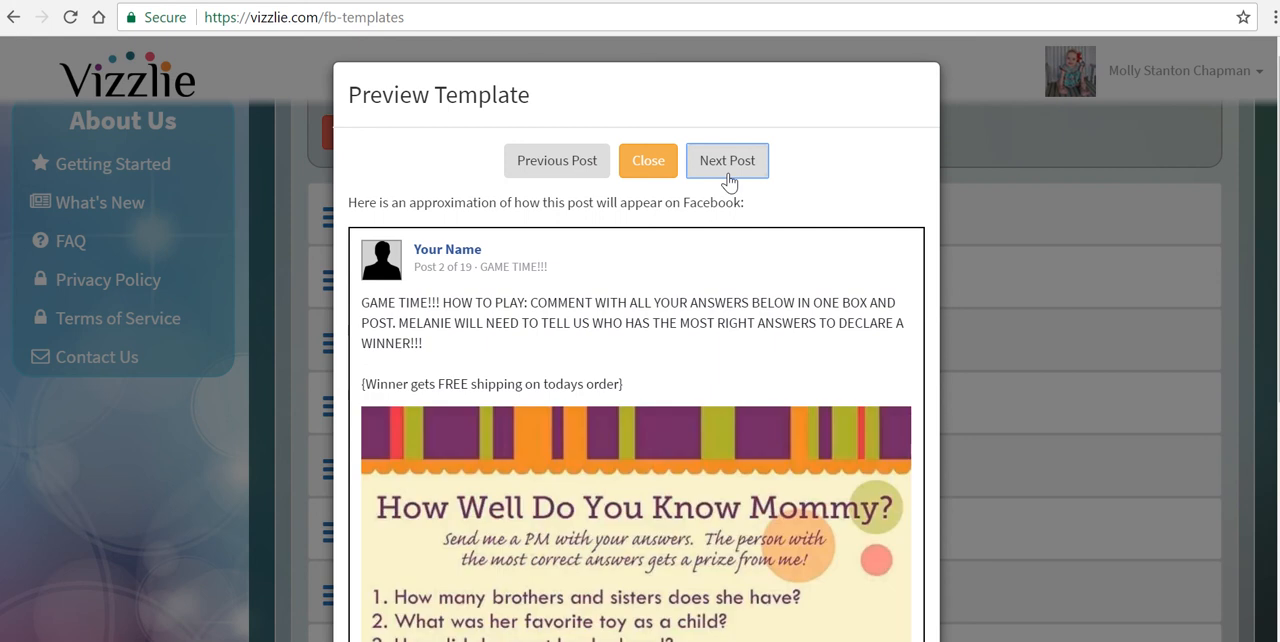
scroll(730, 176, "down", 1)
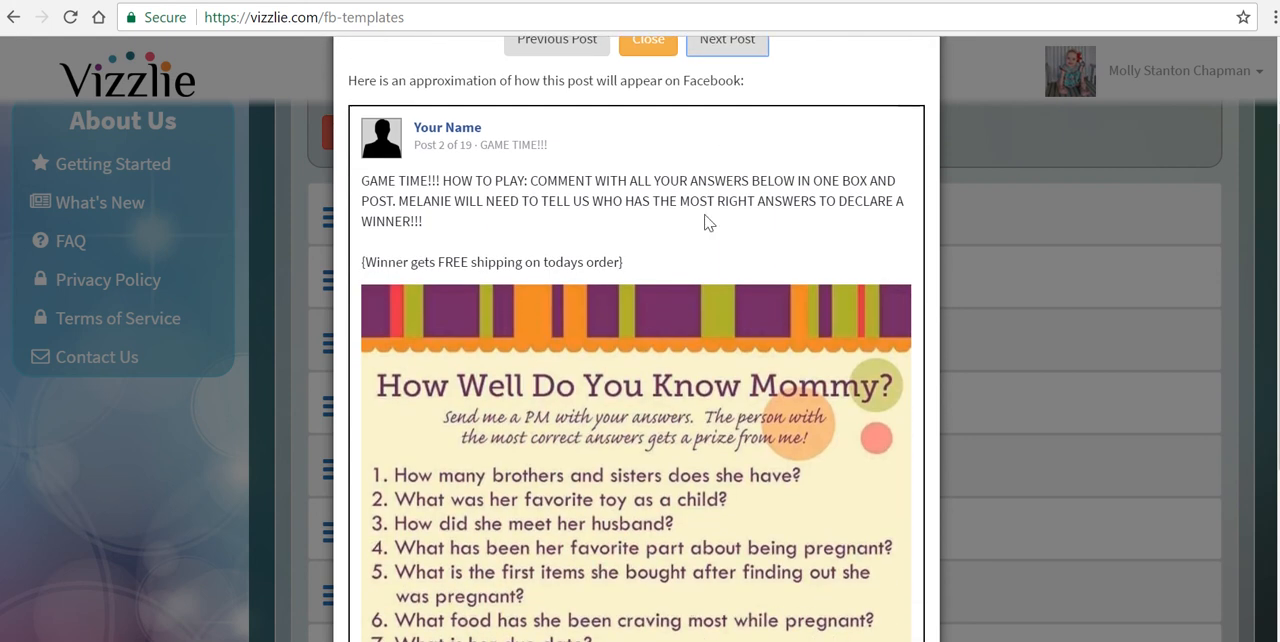
left_click(707, 45)
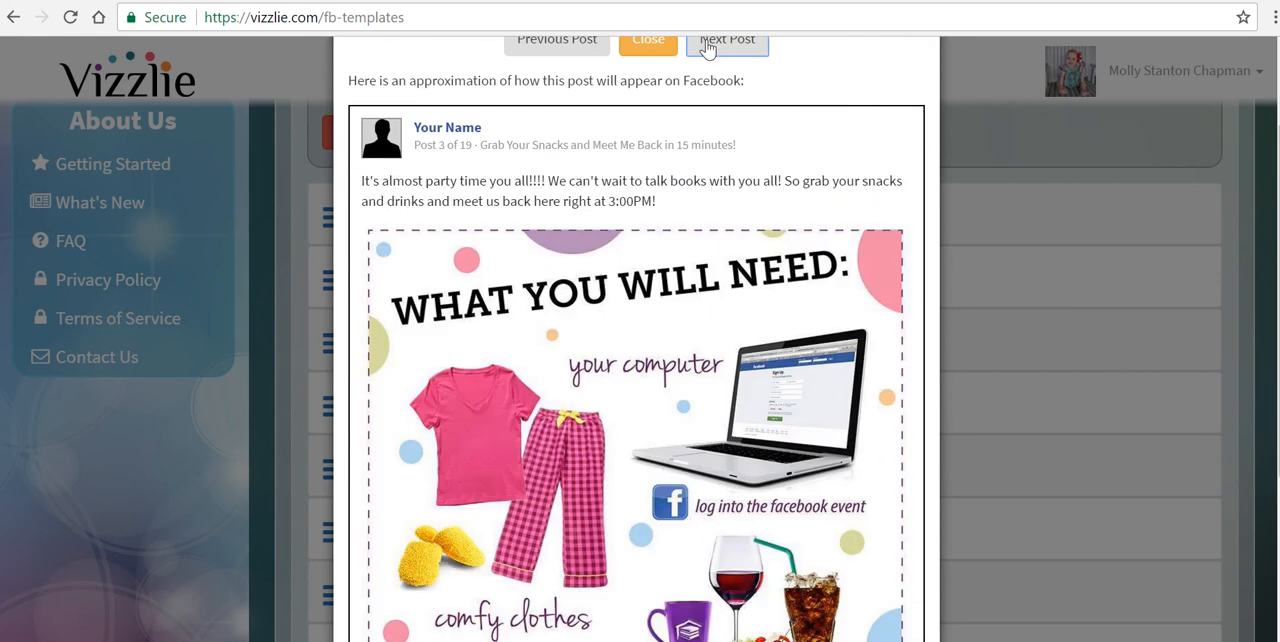
left_click(707, 45)
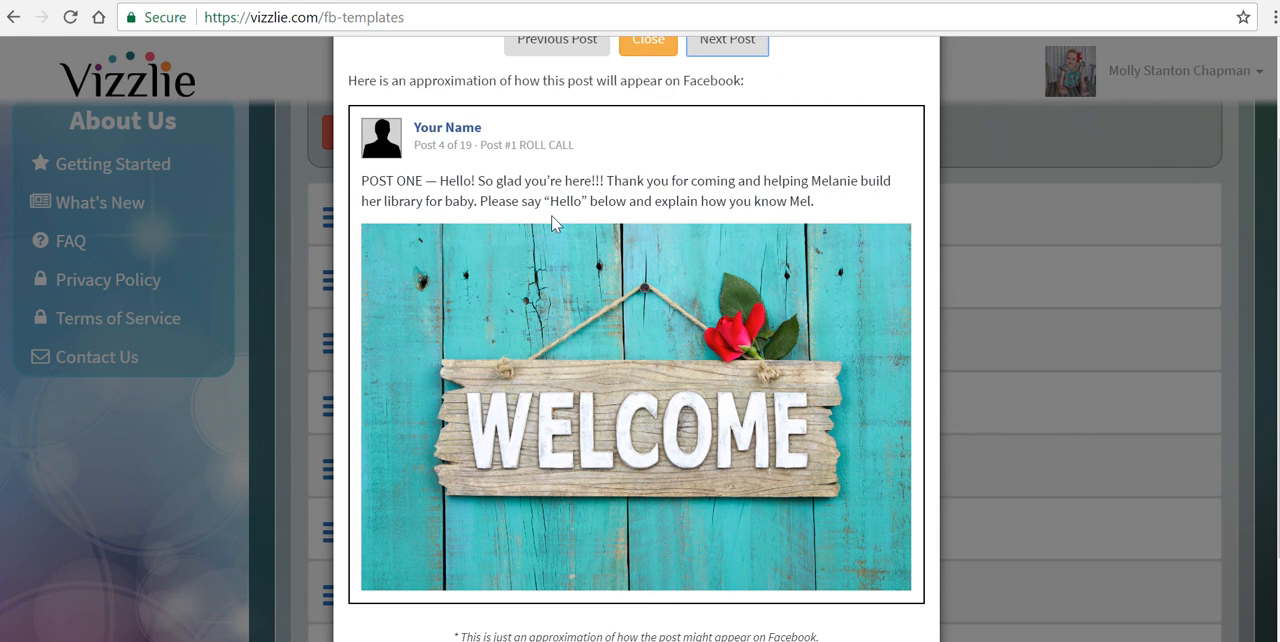
left_click(648, 45)
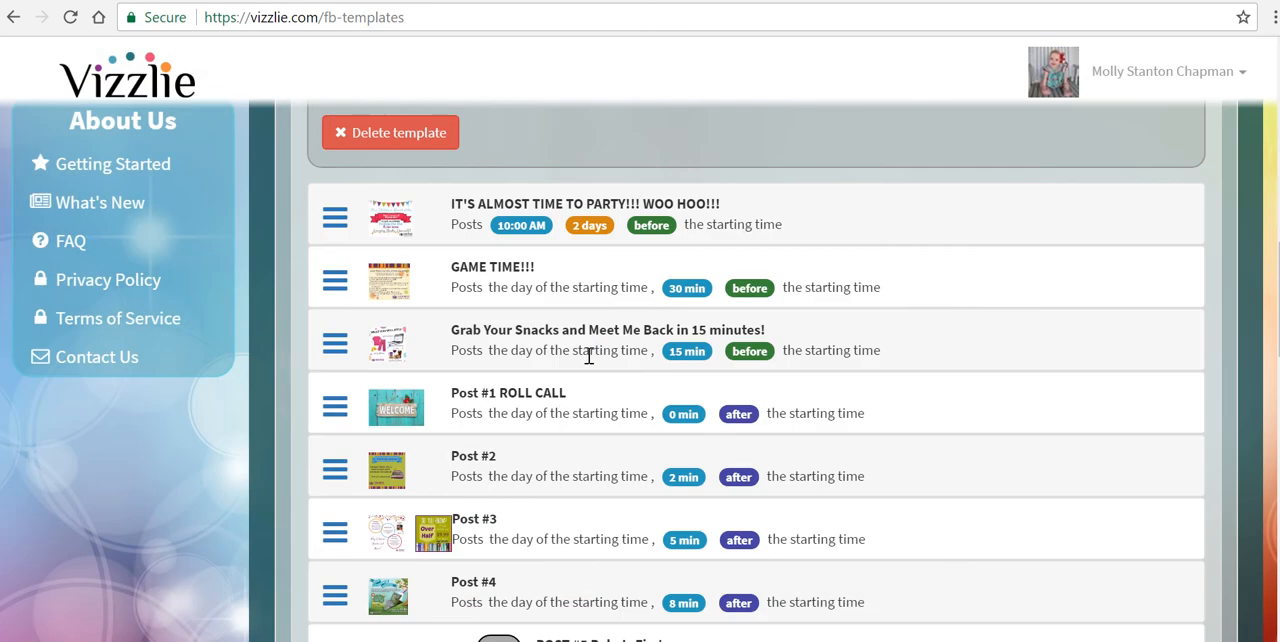
Step: Replace the host's name after "helping" with the placeholder <Host> in the "Post #1 ROLL CALL" text and save the post
left_click(336, 412)
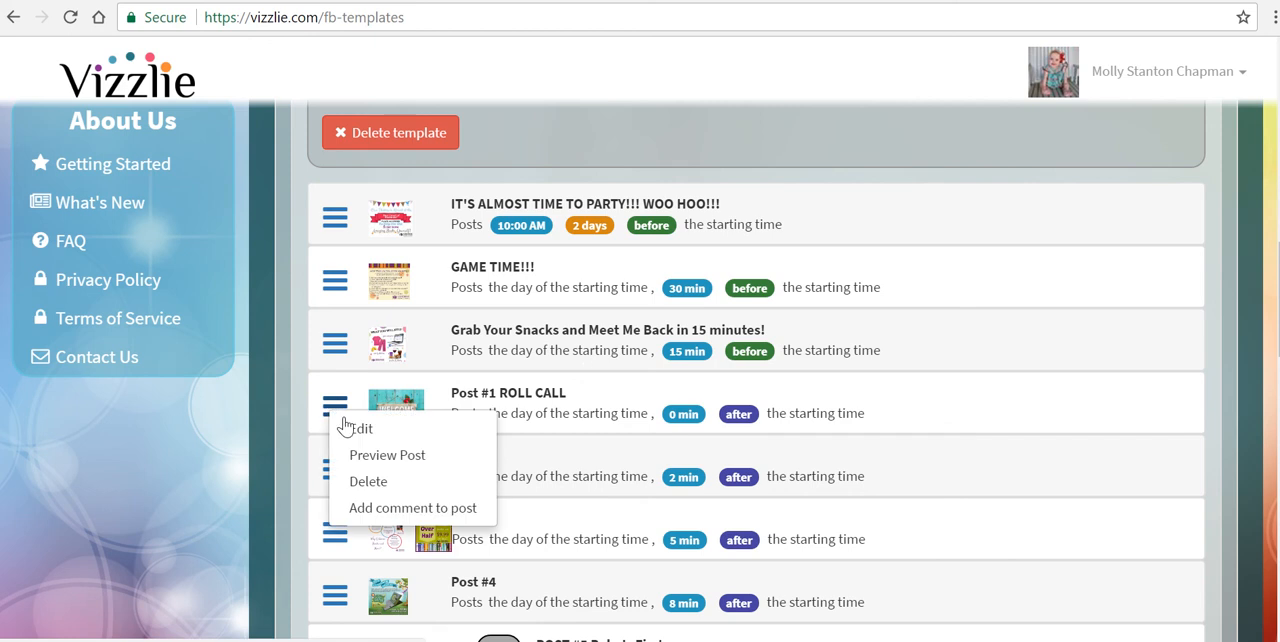
left_click(347, 429)
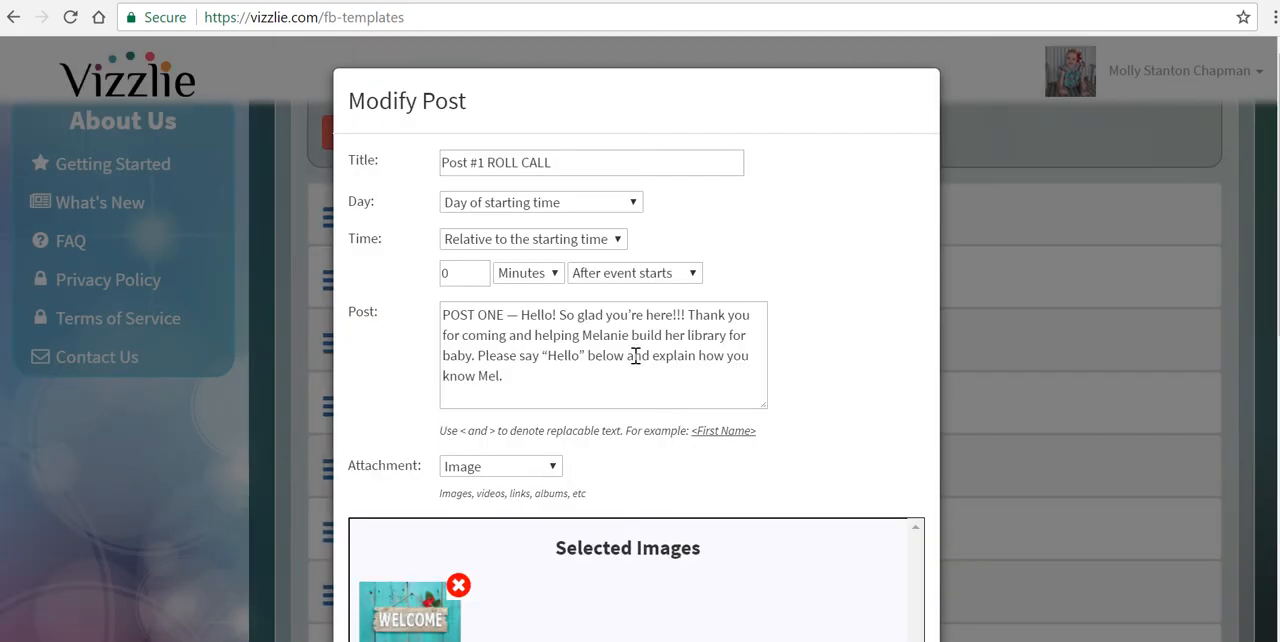
left_click(630, 335)
key("BackSpace")
key("BackSpace")
key("BackSpace")
key("BackSpace")
key("BackSpace")
key("BackSpace")
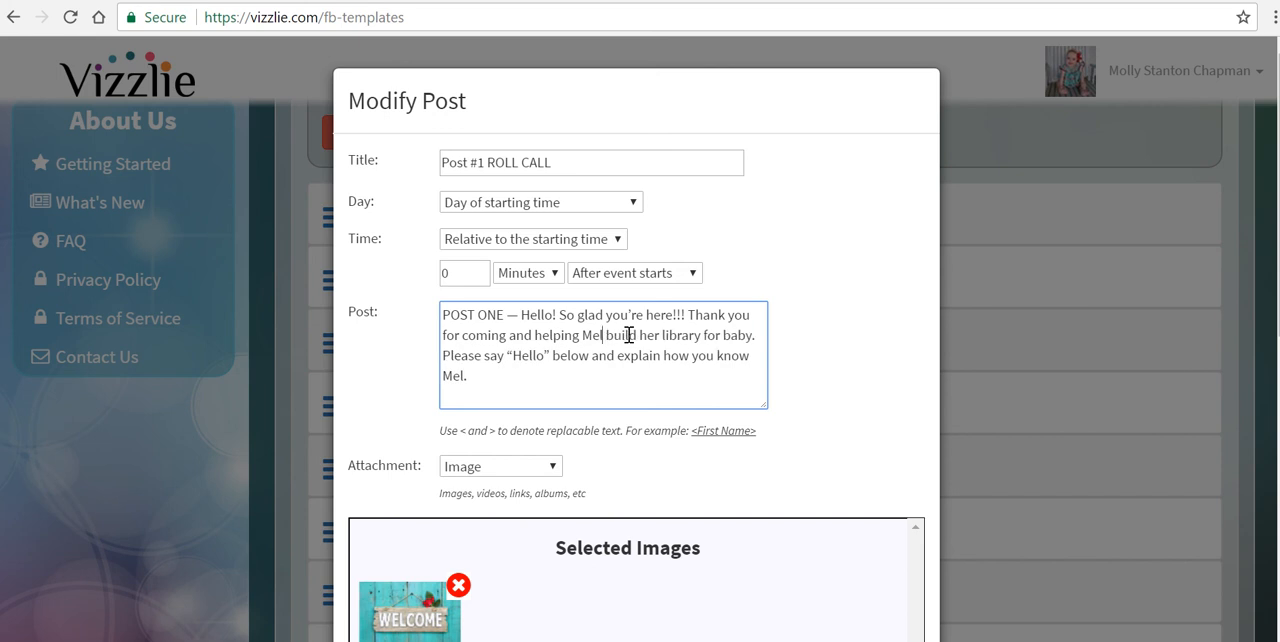
key("BackSpace")
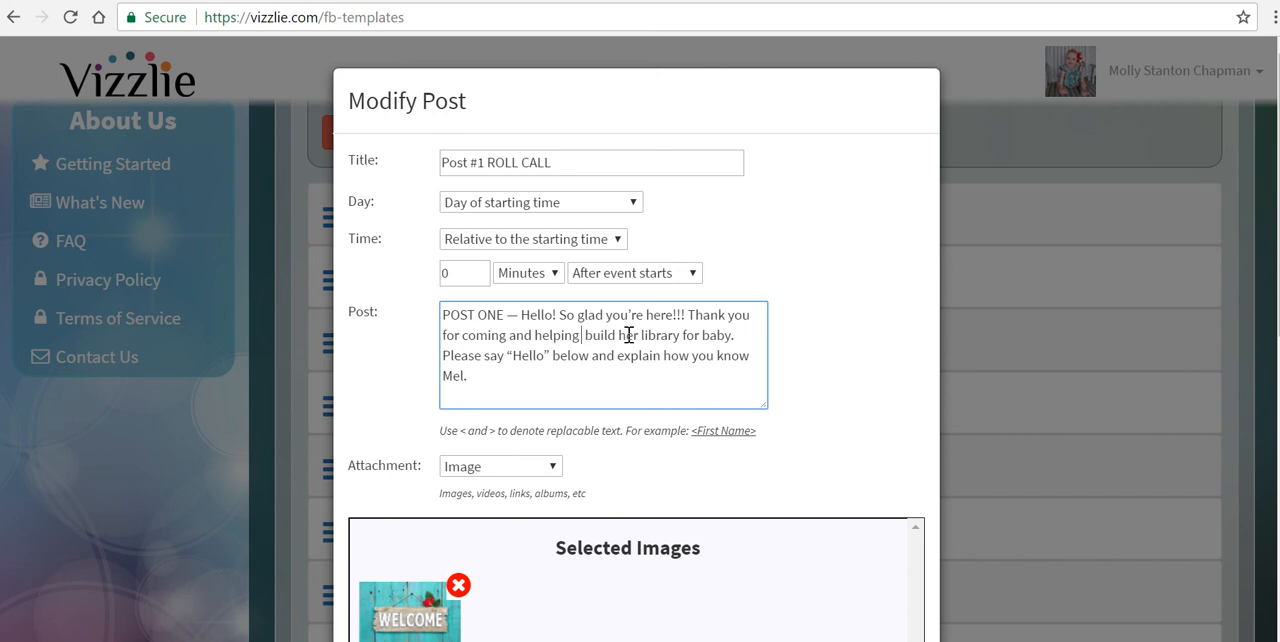
type("<")
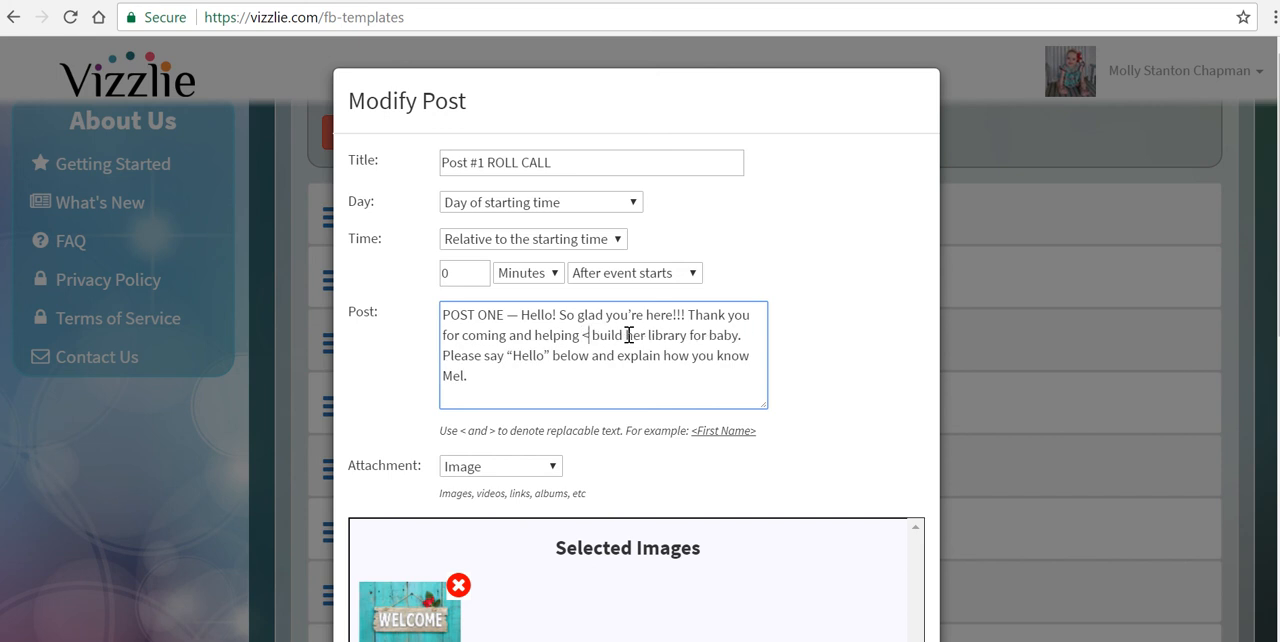
type("Host")
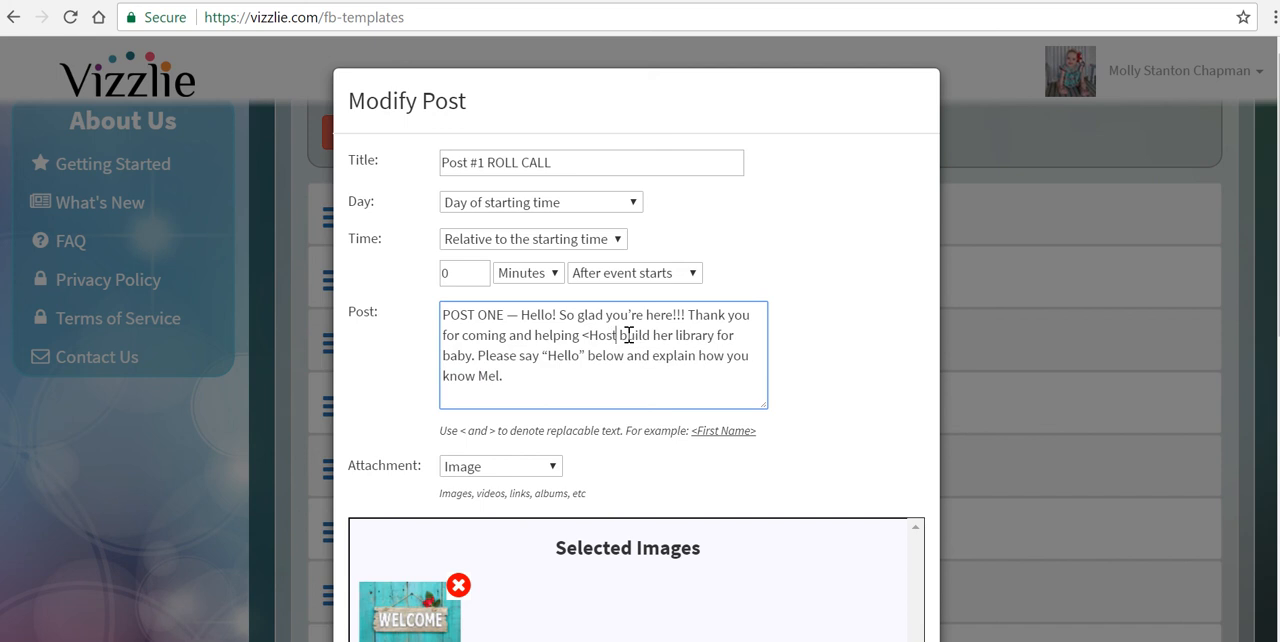
type(">")
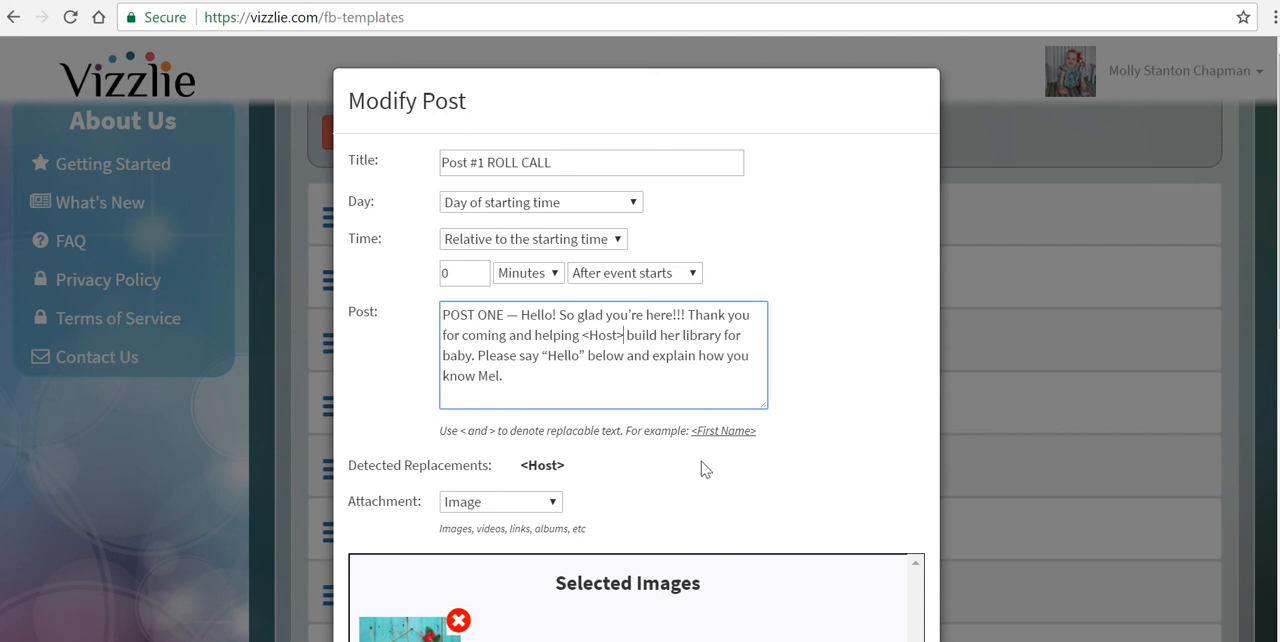
scroll(705, 469, "down", 7)
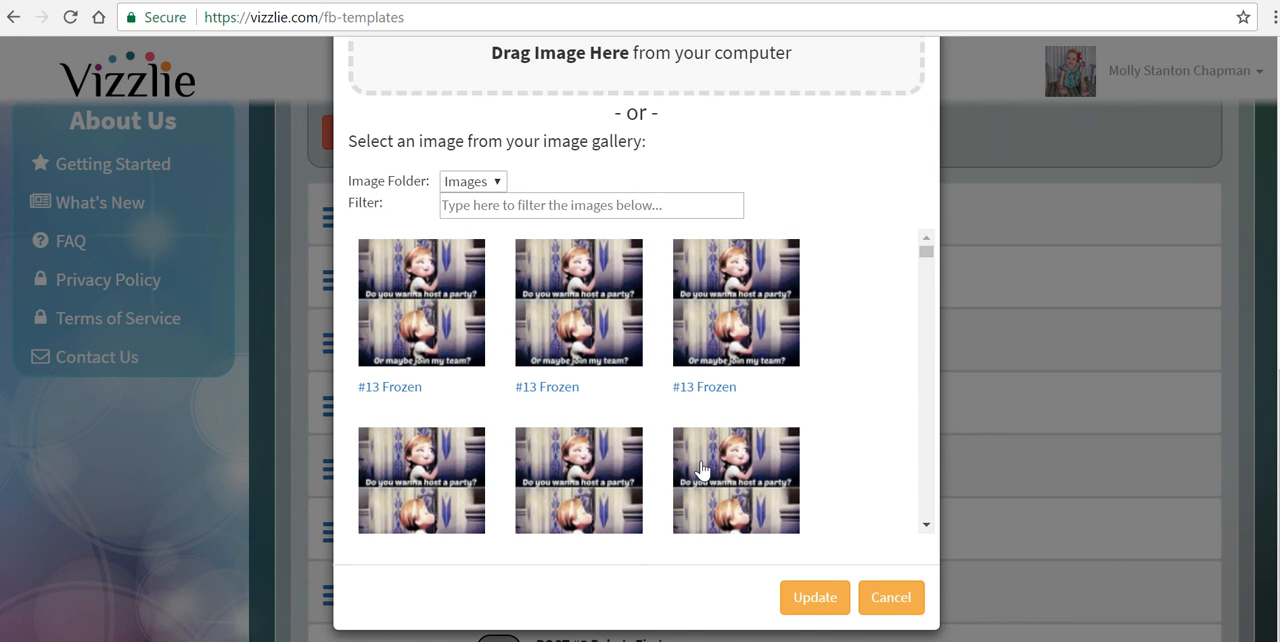
left_click(810, 608)
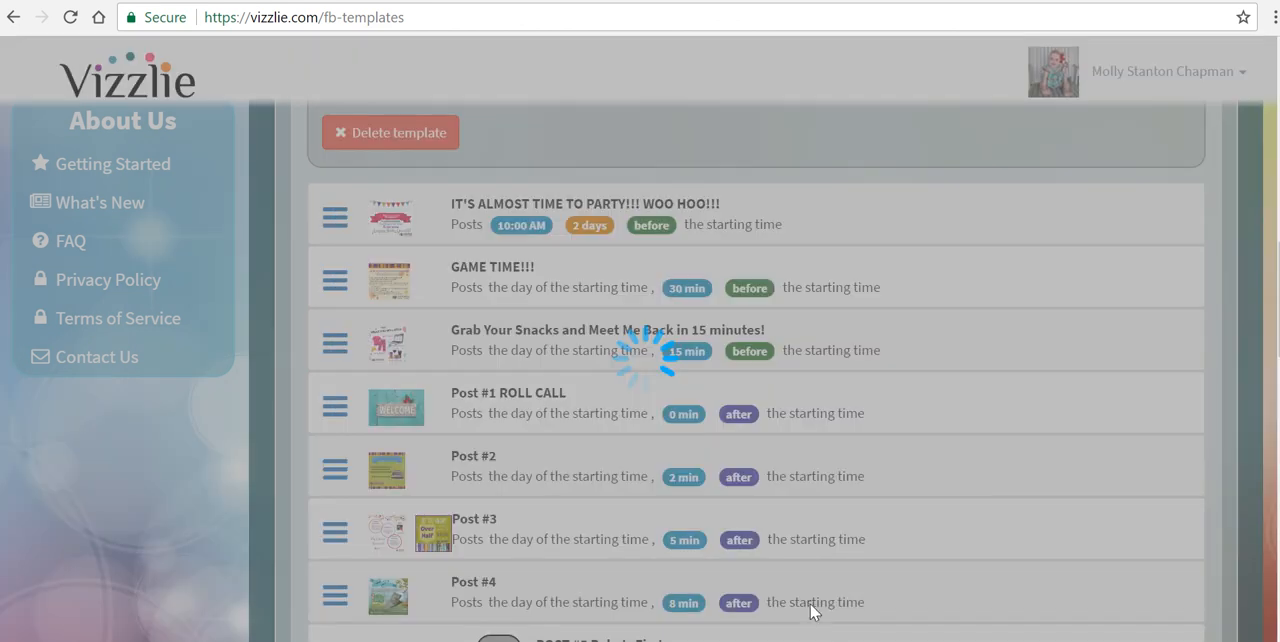
Step: View the share code of the "Full Baby Shower w/ video" template and close it
scroll(678, 241, "down", 2)
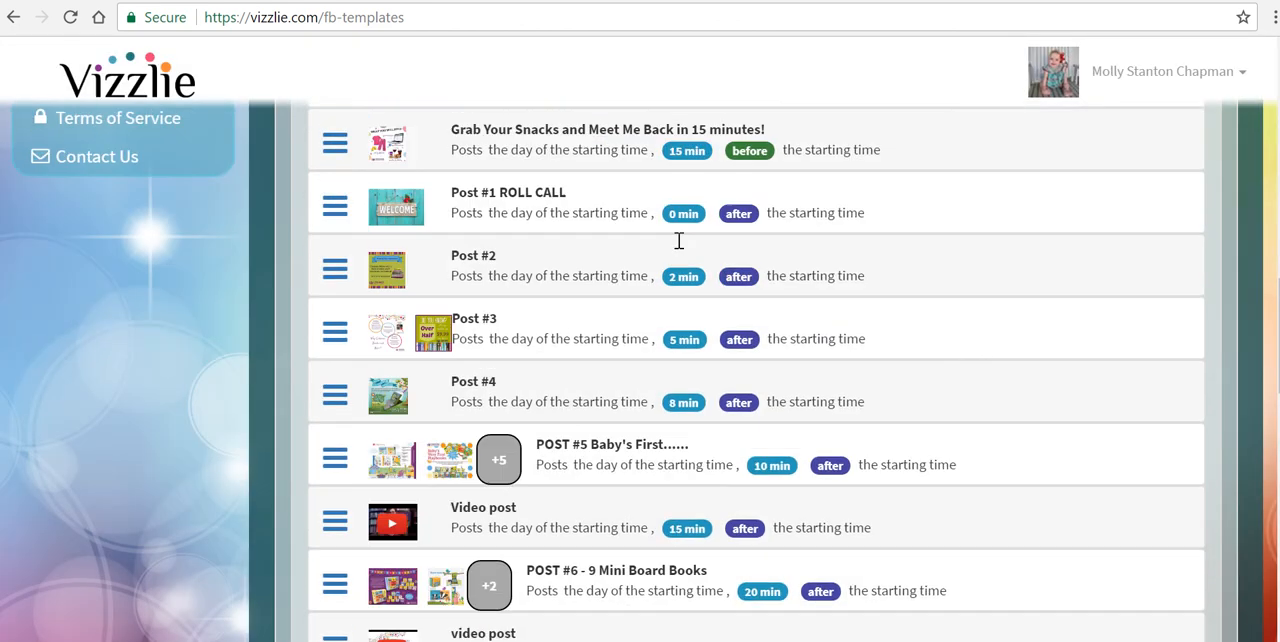
scroll(678, 241, "down", 10)
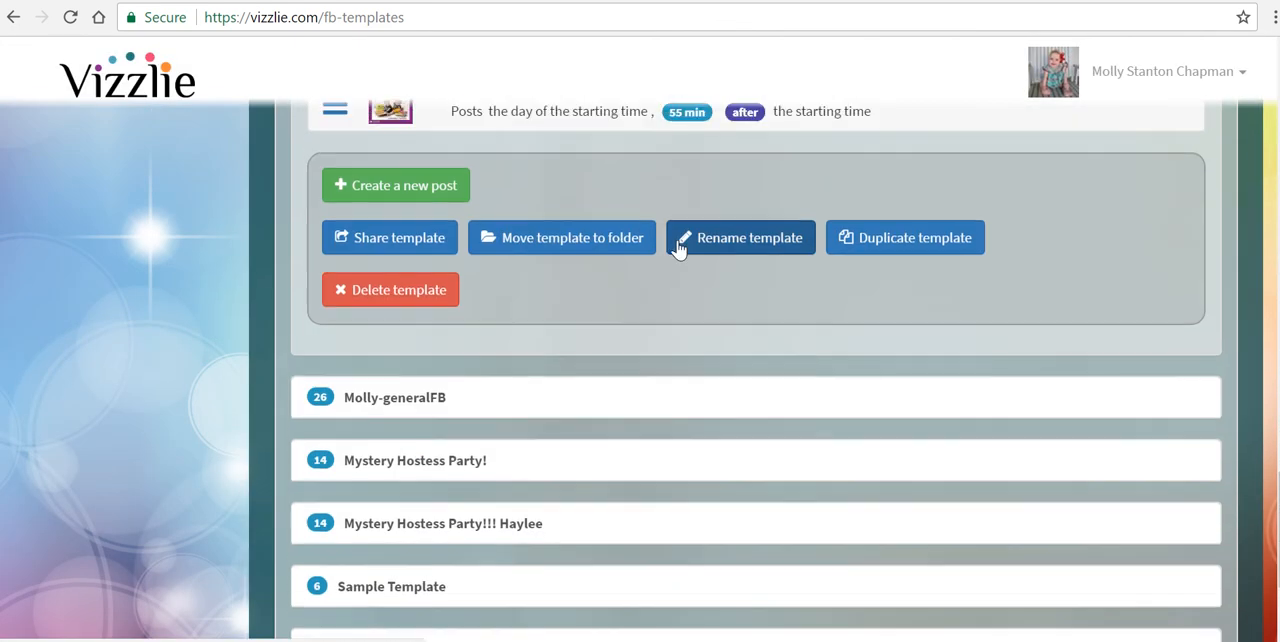
scroll(678, 248, "up", 1)
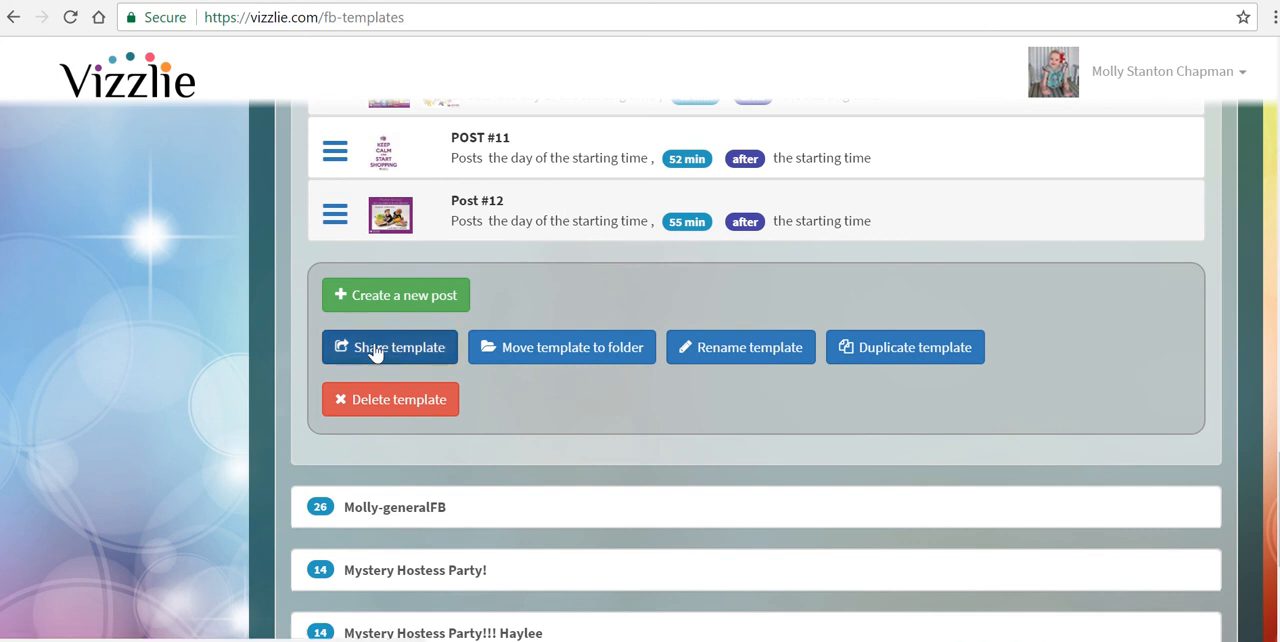
left_click(374, 350)
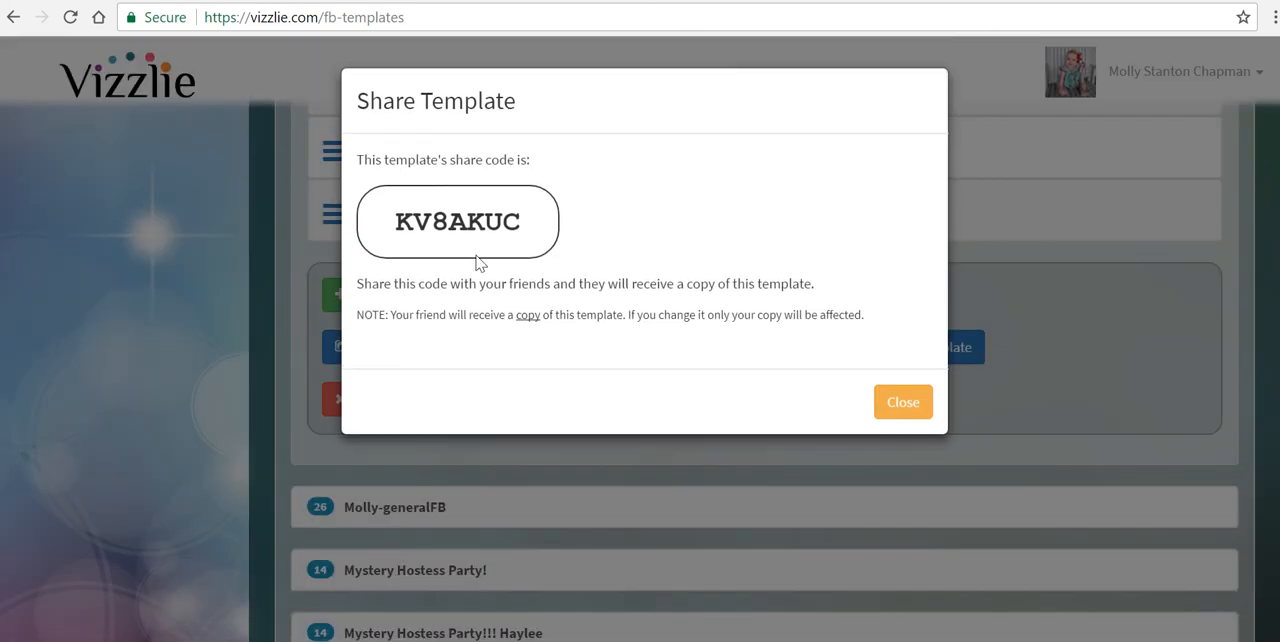
left_click(896, 404)
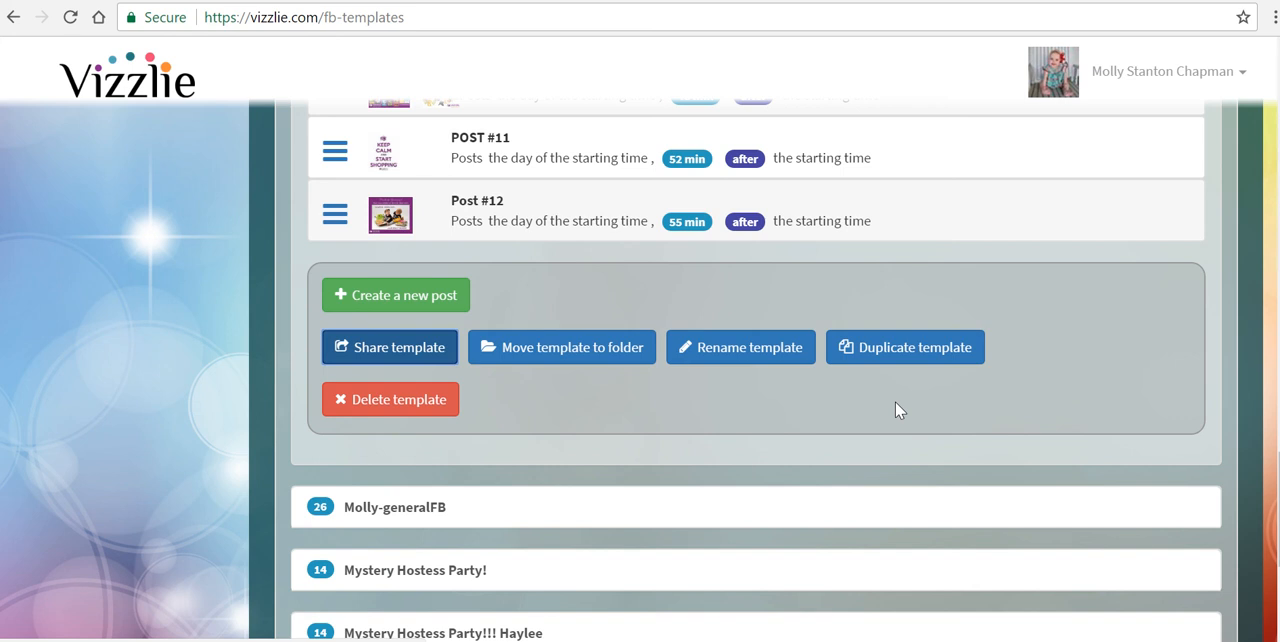